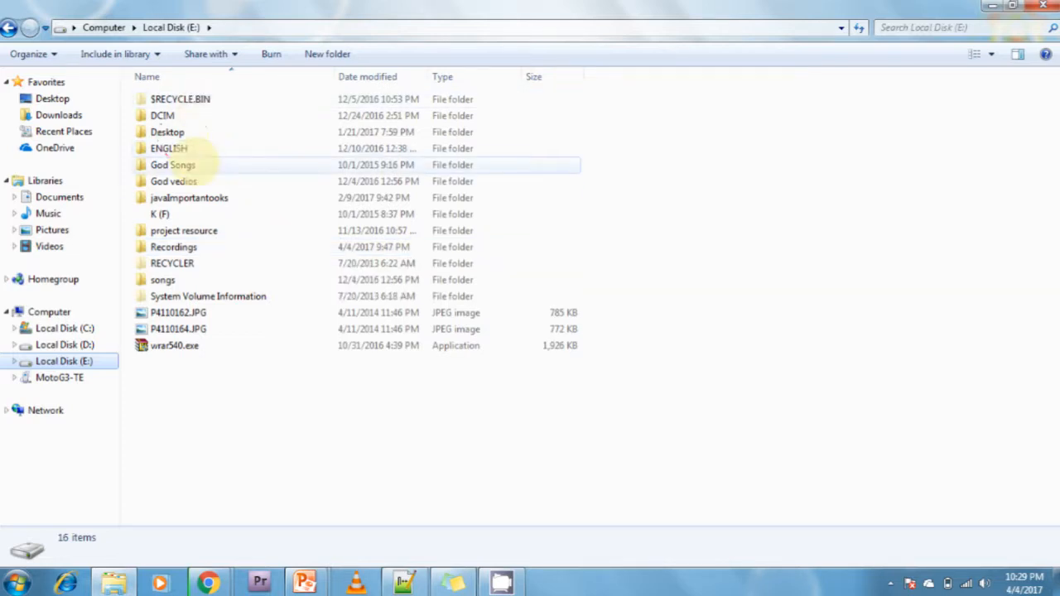
Find and open the eclipse - Copy folder on Local Disk (D:).
double_click(174, 134)
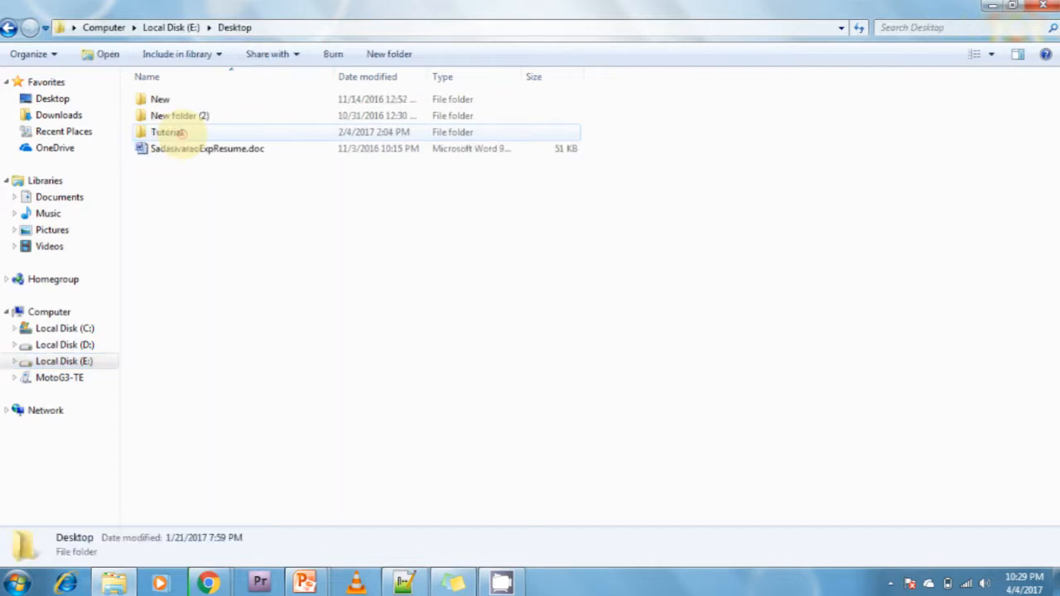
left_click(8, 27)
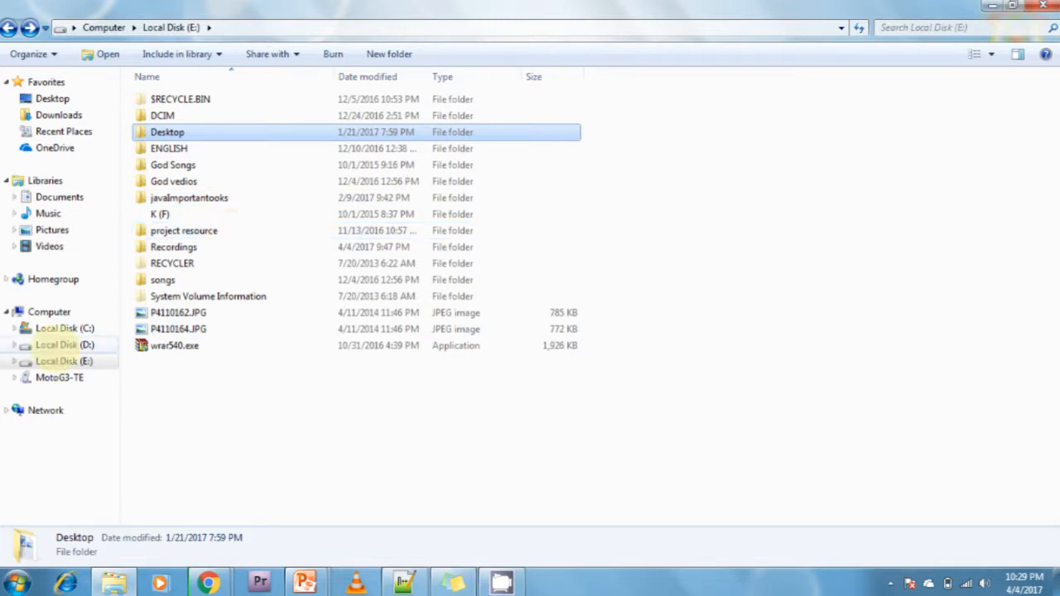
left_click(62, 345)
double_click(186, 131)
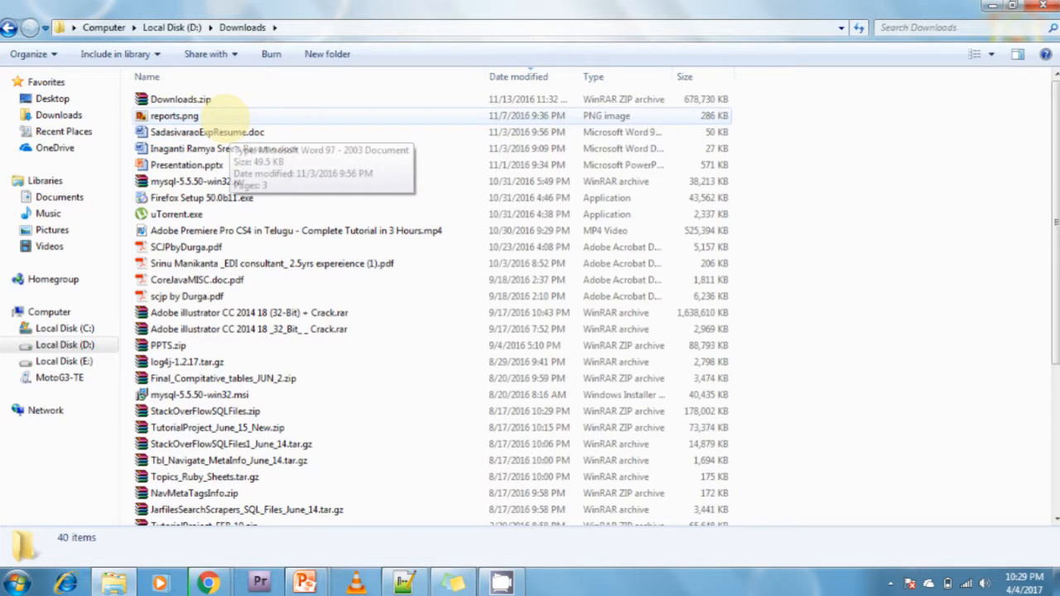
left_click(282, 295)
left_click(11, 28)
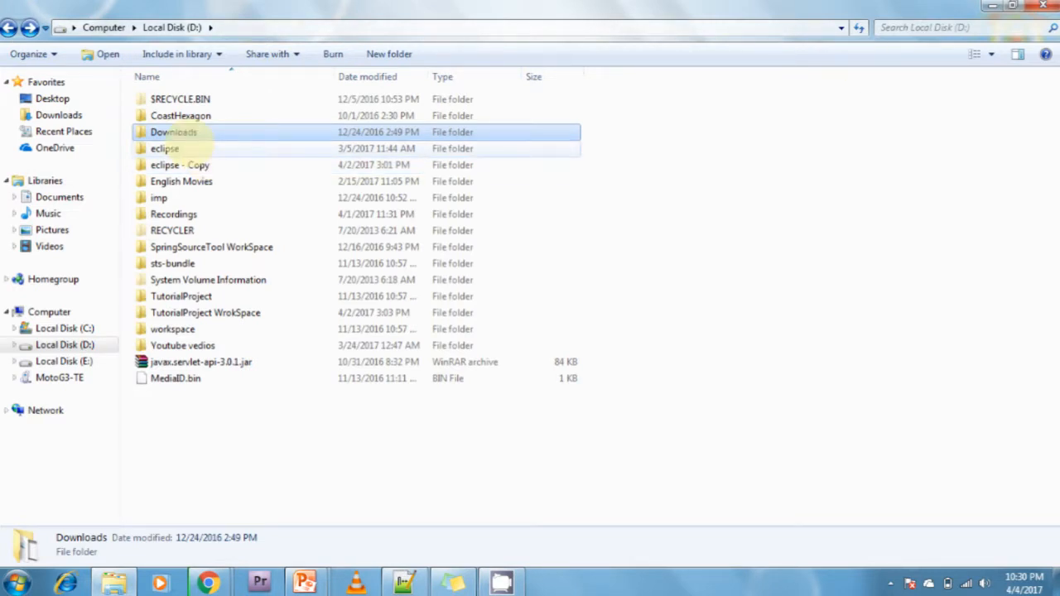
left_click(170, 164)
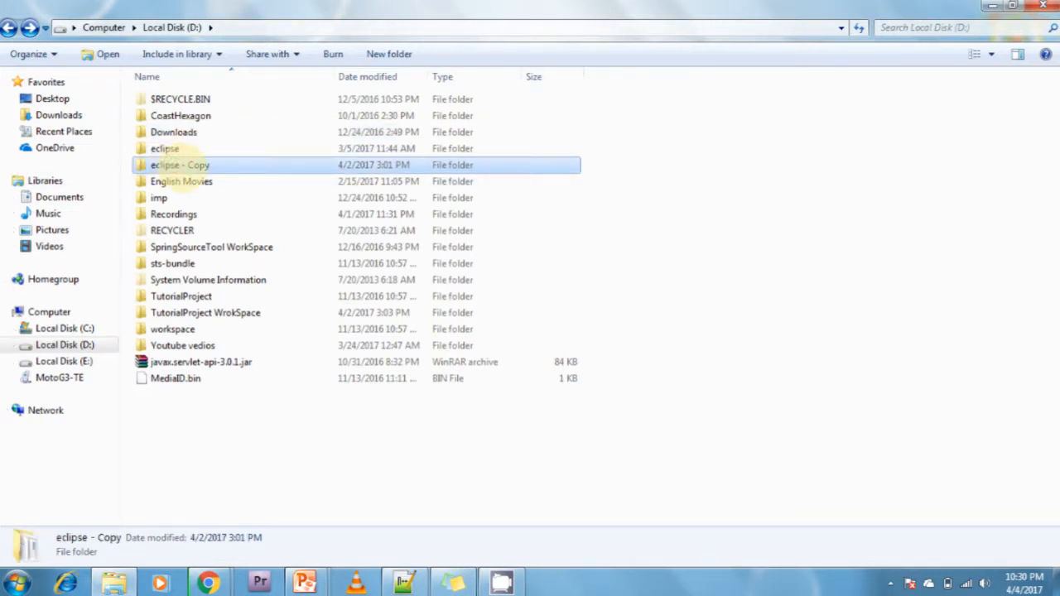
double_click(177, 165)
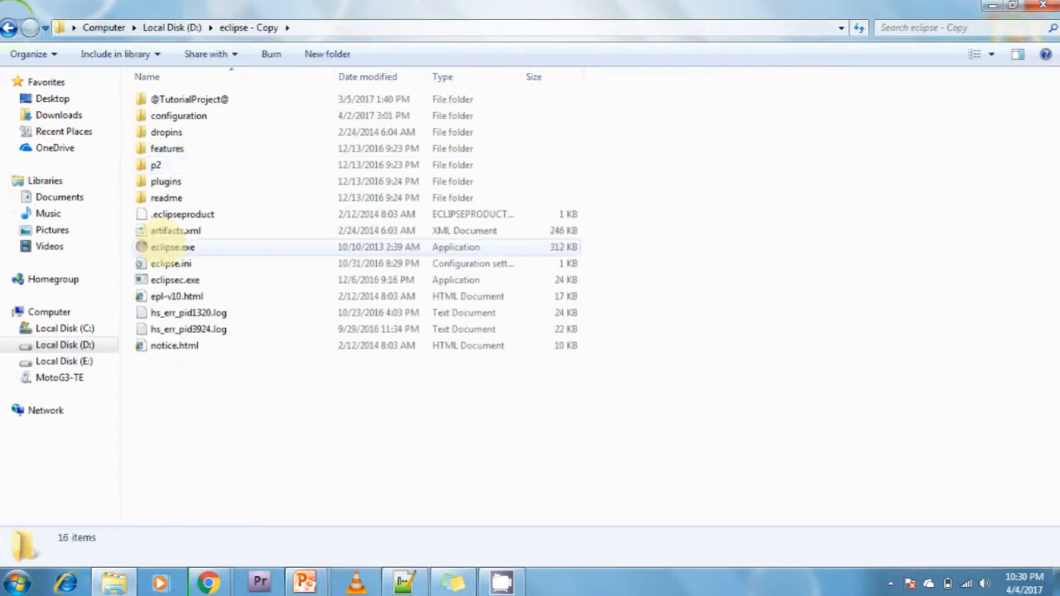
key("BackSpace")
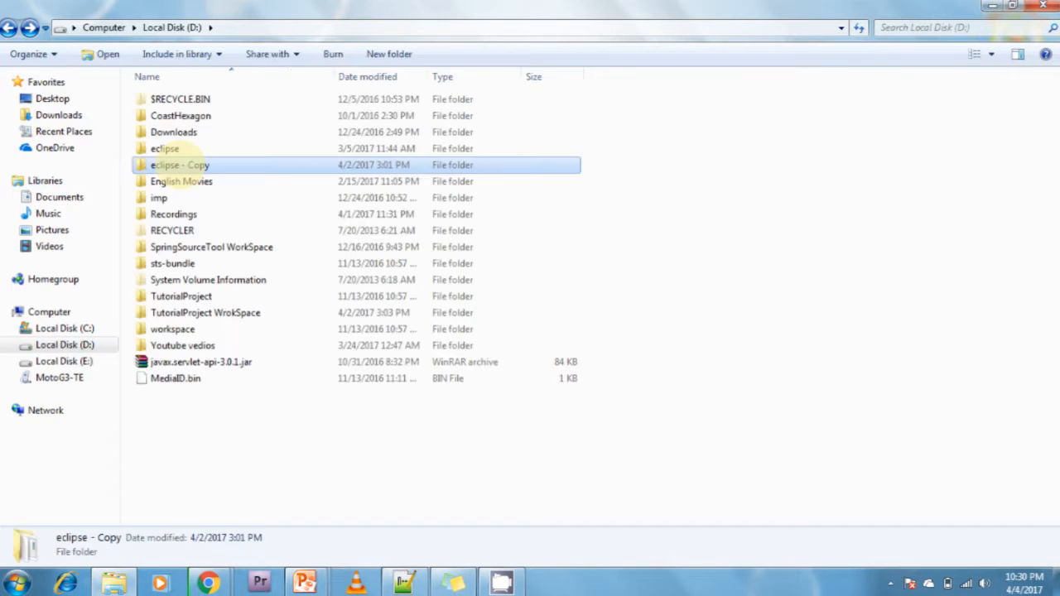
double_click(177, 165)
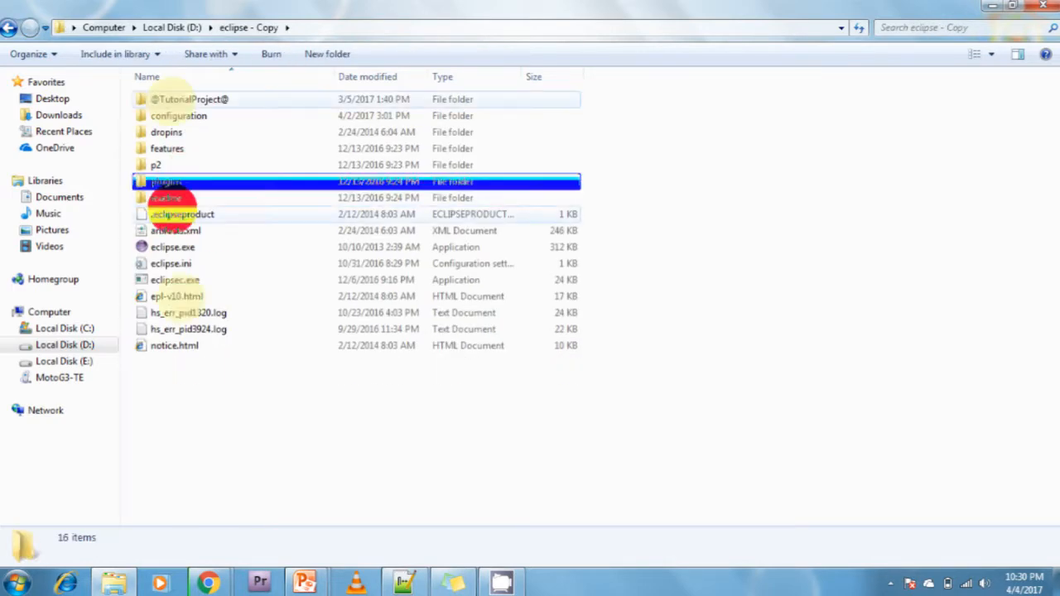
Review the full contents of the eclipse - Copy folder by selecting all items and clearing the selection.
left_click_drag(175, 196, 175, 415)
left_click_drag(217, 356, 175, 87)
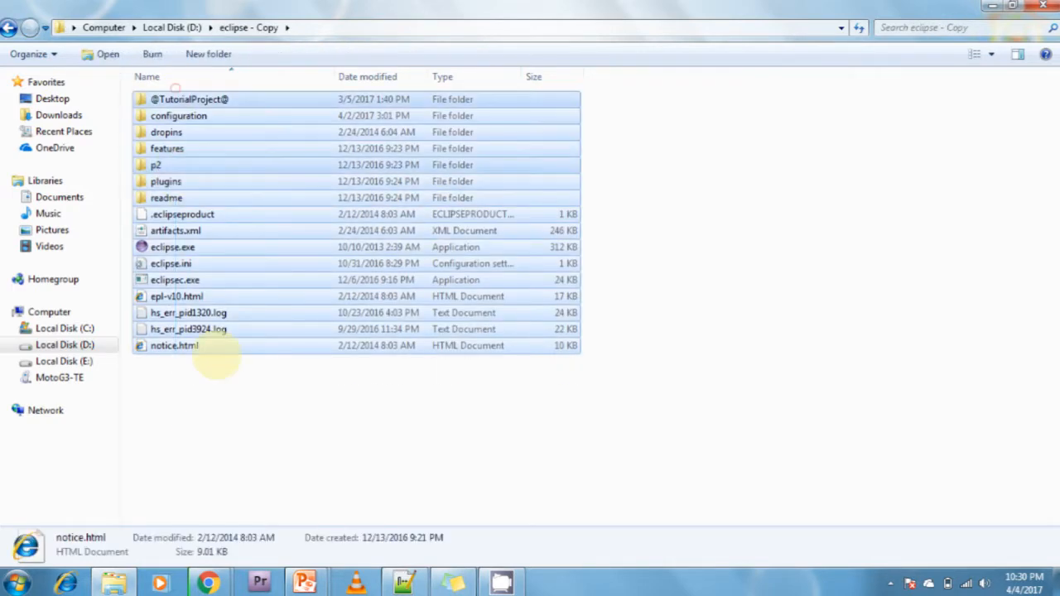
left_click(232, 406)
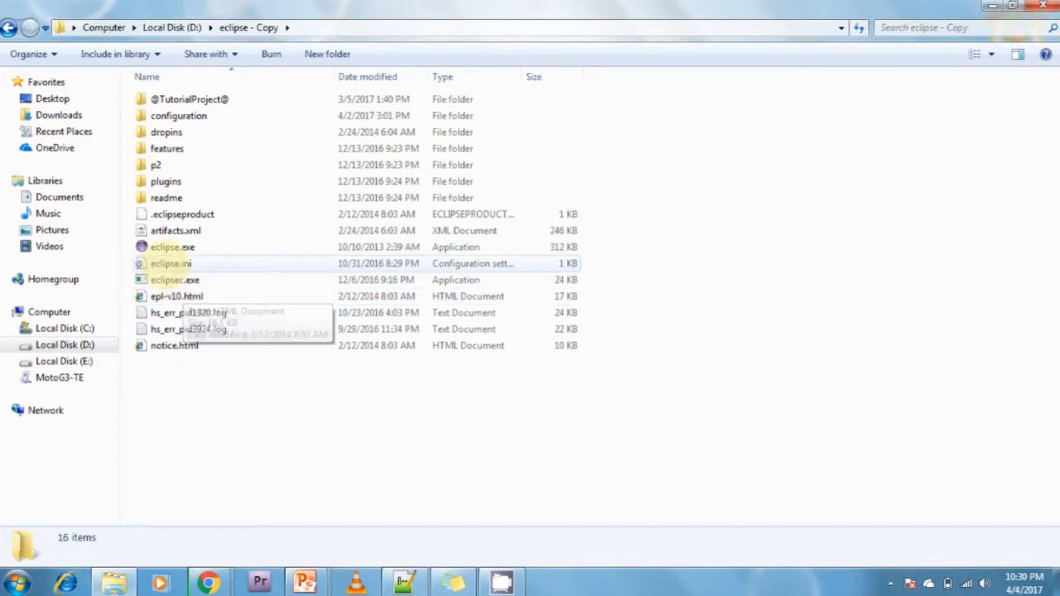
Launch Eclipse by running eclipse.exe from the eclipse - Copy folder.
left_click(170, 248)
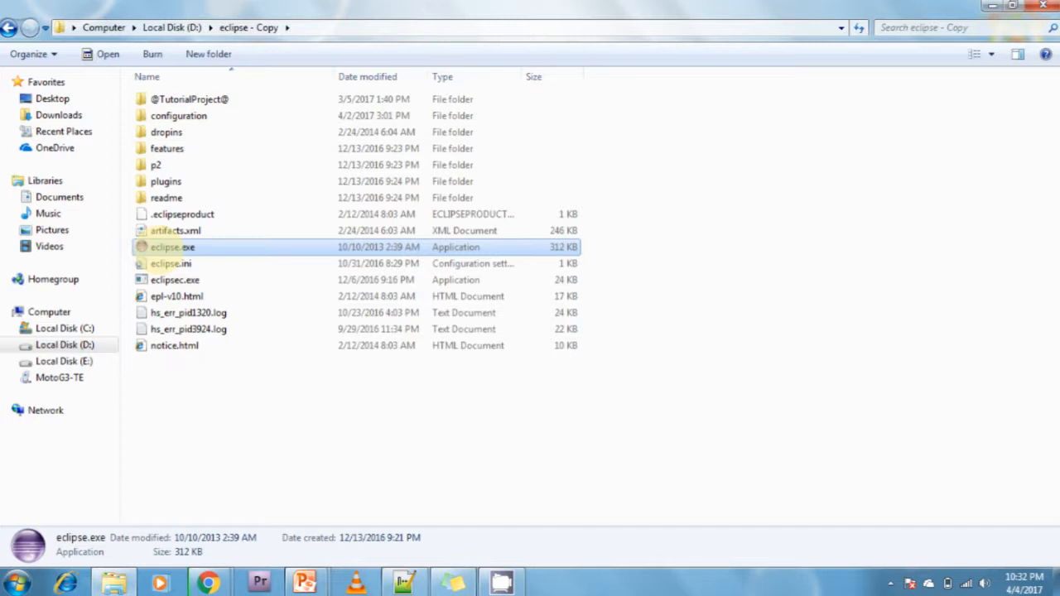
left_click(170, 477)
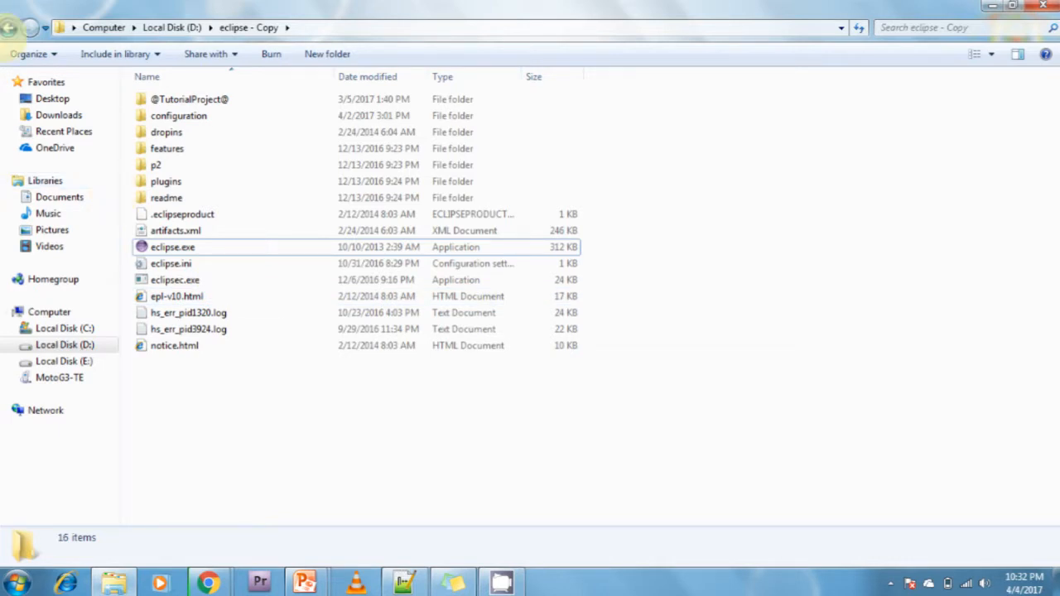
left_click(9, 28)
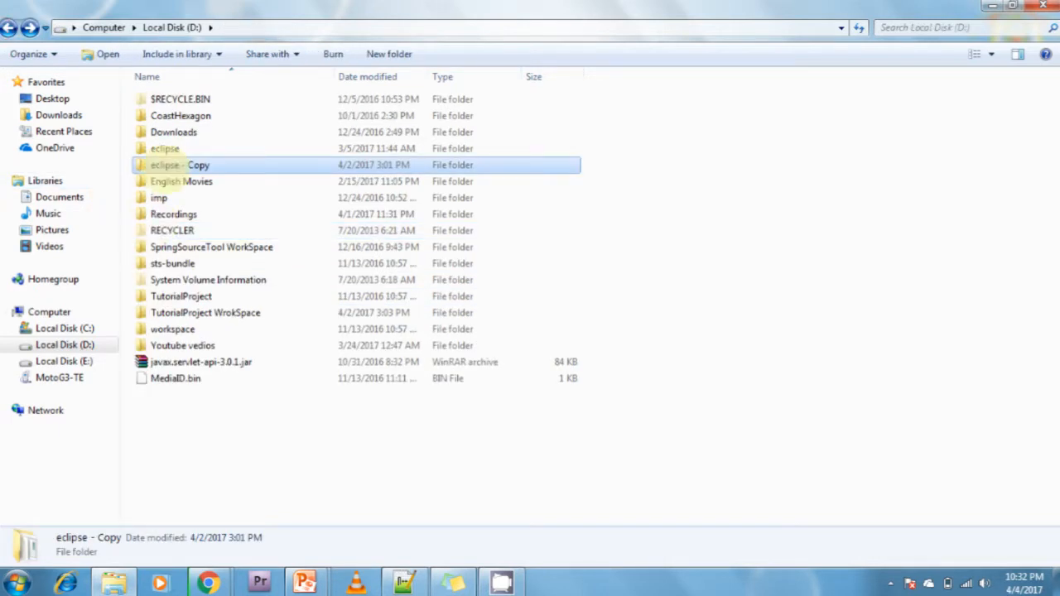
double_click(166, 166)
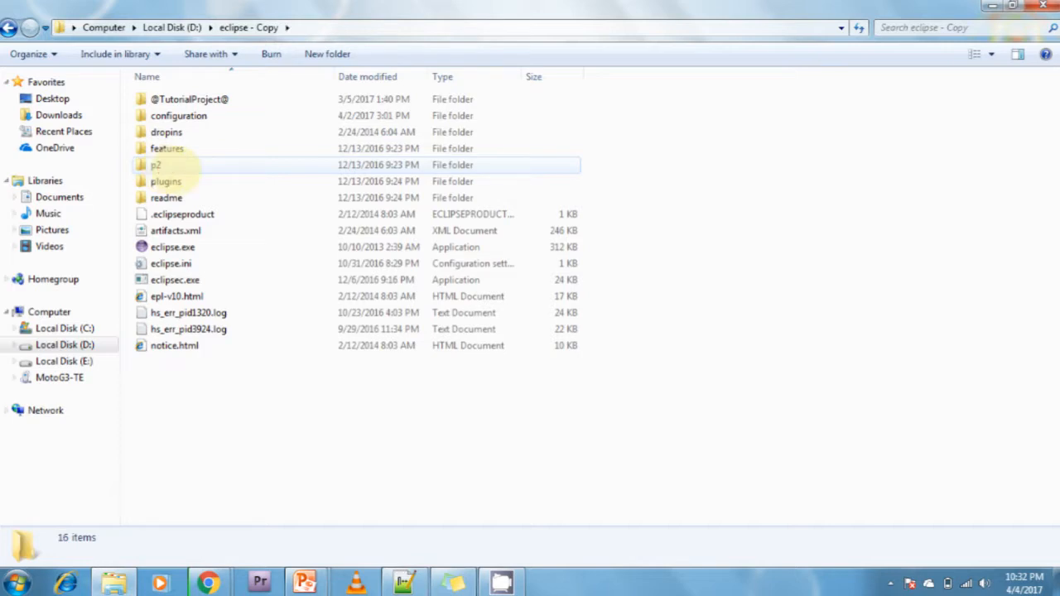
left_click(170, 247)
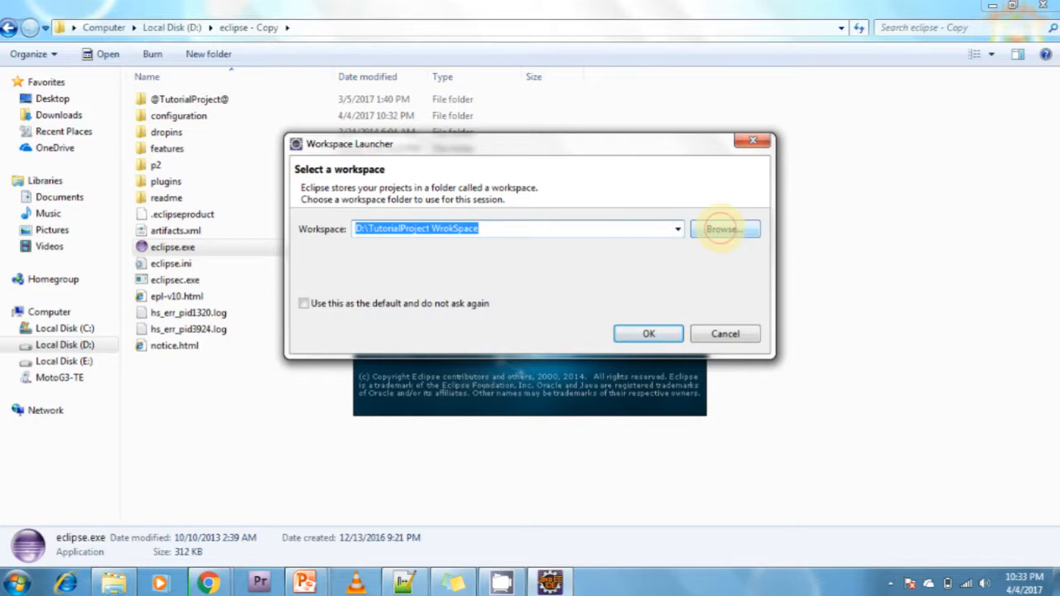
Create a new folder named MyEclipseworkspace on Local Disk (D:) and choose it as the workspace directory.
left_click(721, 229)
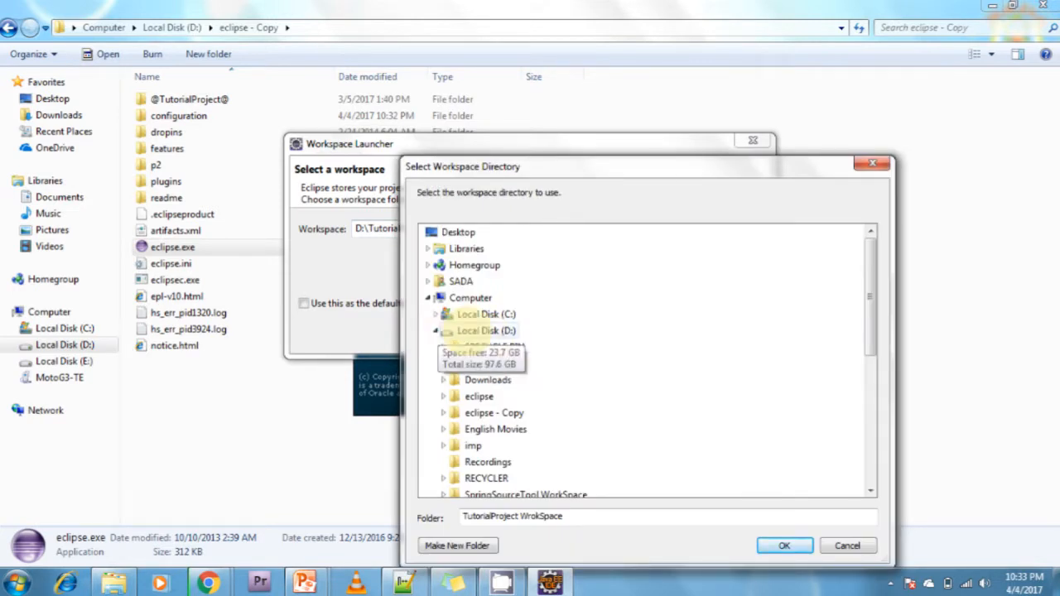
left_click(477, 330)
left_click(478, 546)
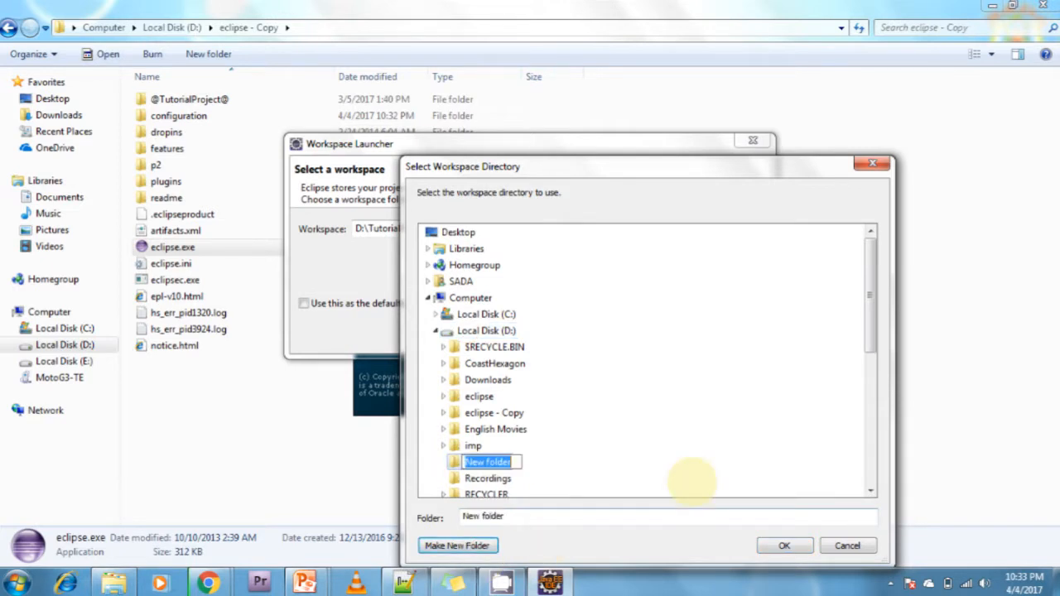
type("MyEc")
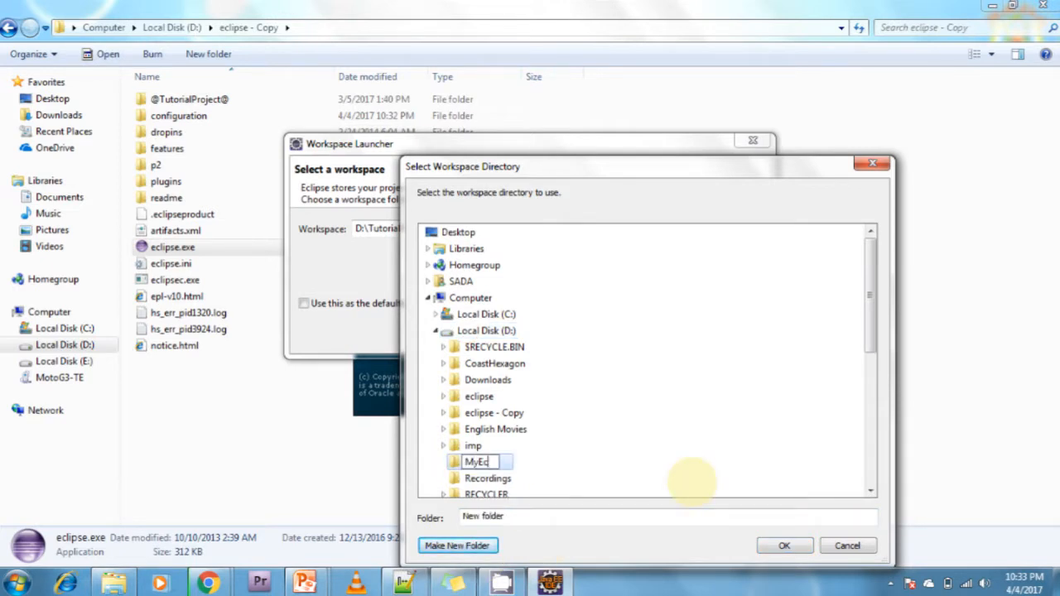
type("lipseworkspace")
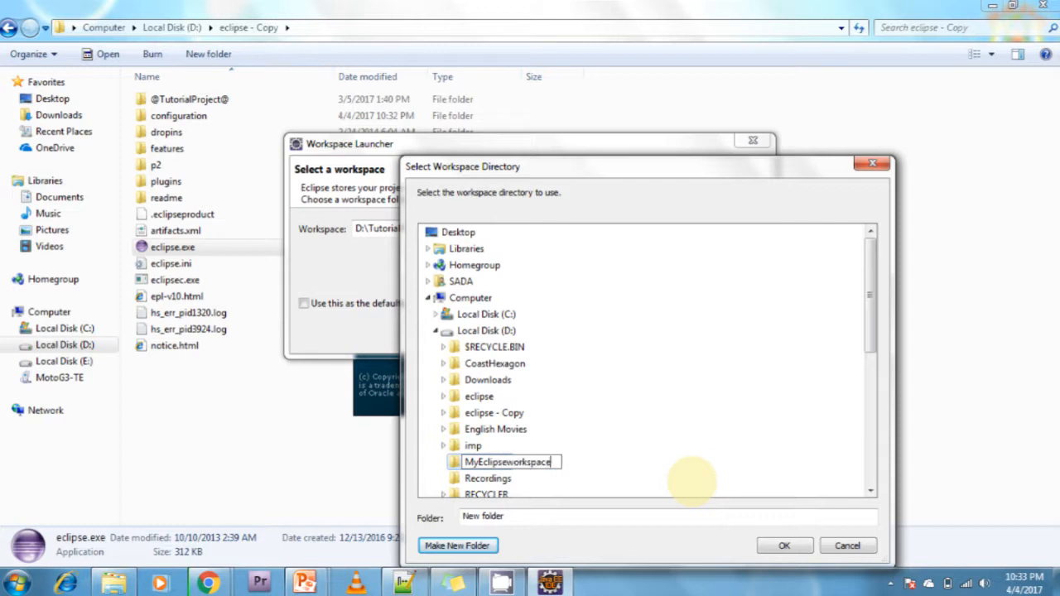
key("Return")
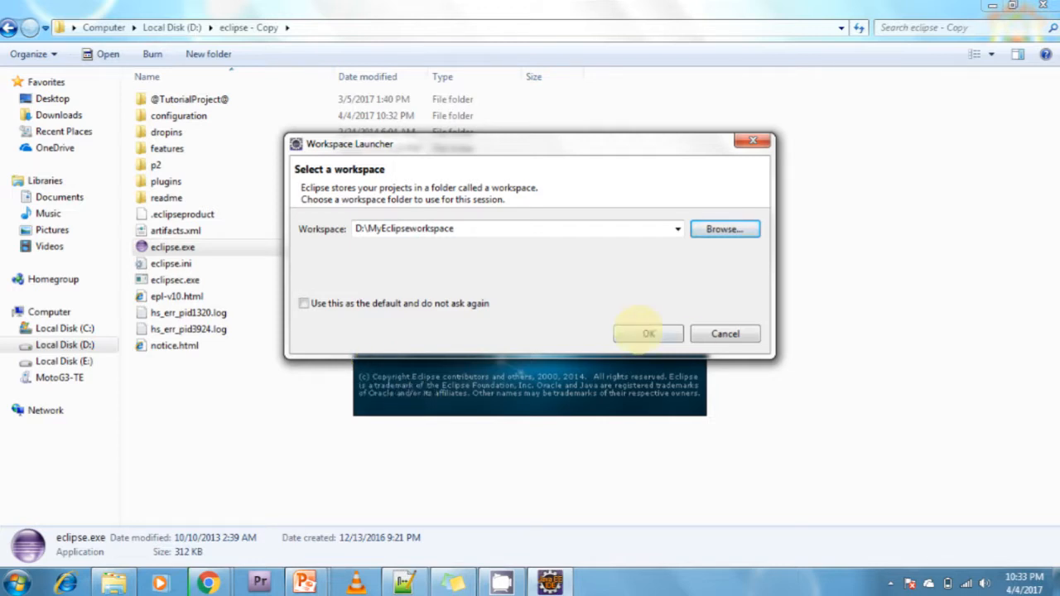
Start Eclipse with the MyEclipseworkspace workspace, and close the Welcome page in the maximized window.
left_click(647, 334)
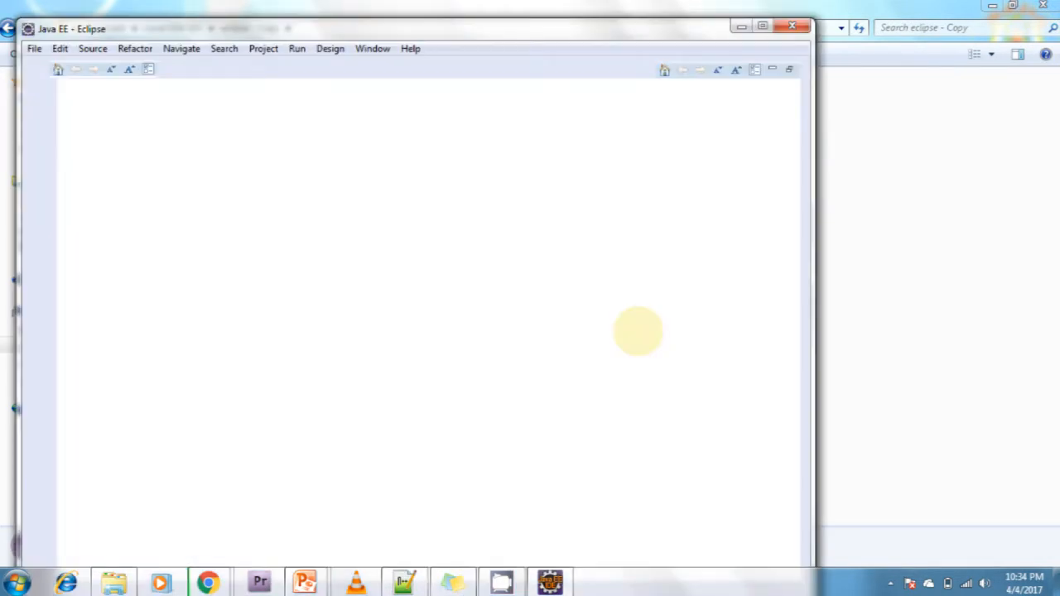
left_click(762, 26)
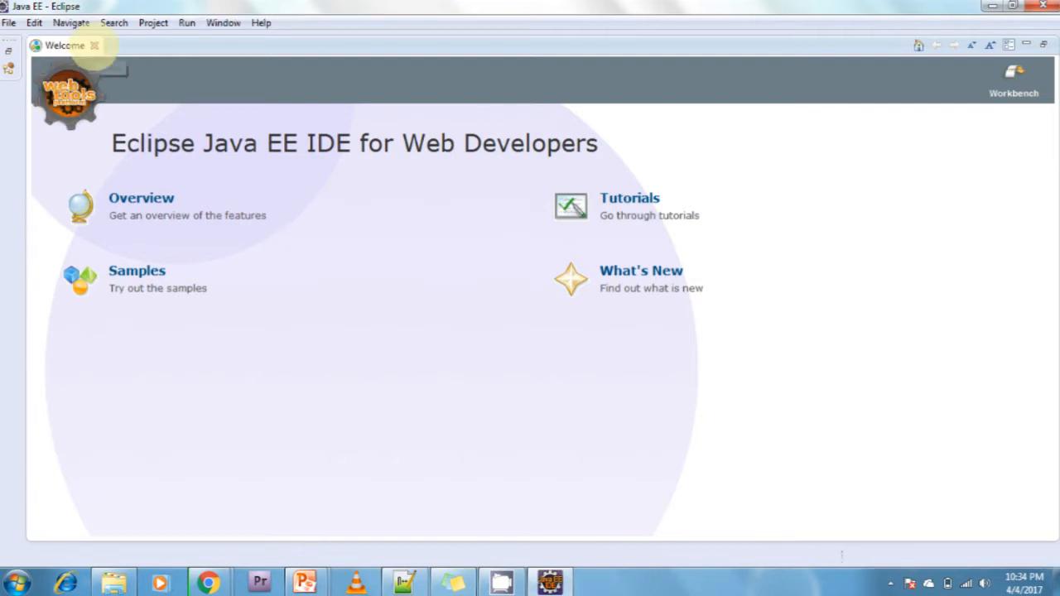
left_click(95, 46)
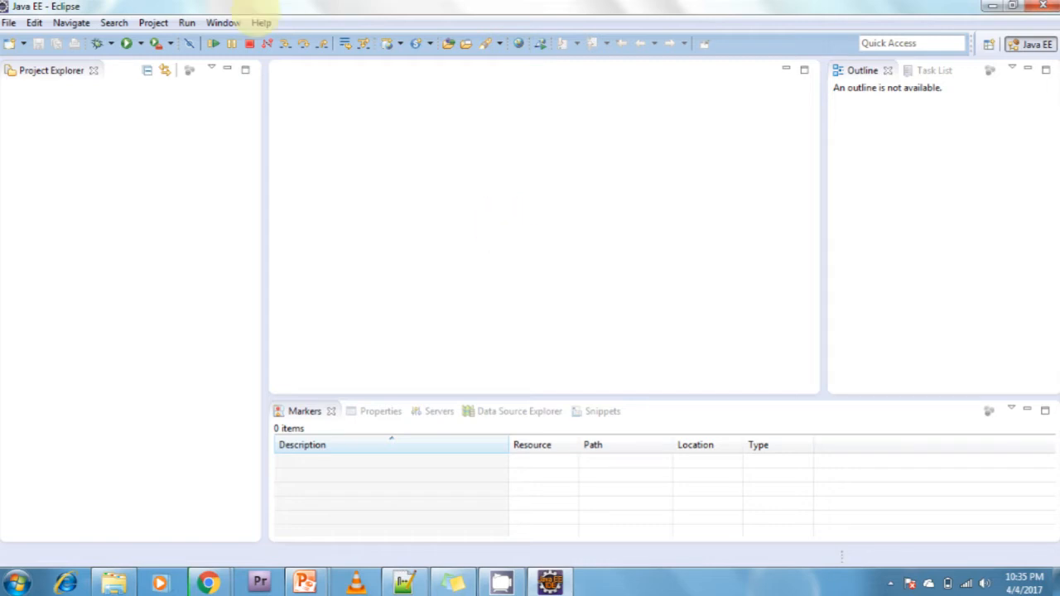
Open the Eclipse preferences and show the Appearance settings under General.
left_click(224, 22)
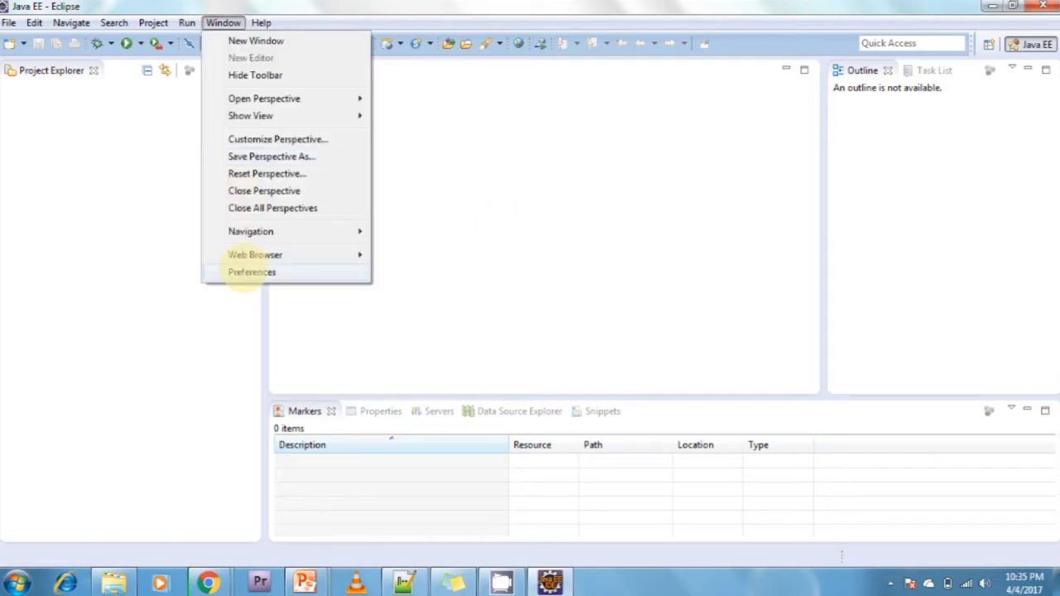
left_click(245, 271)
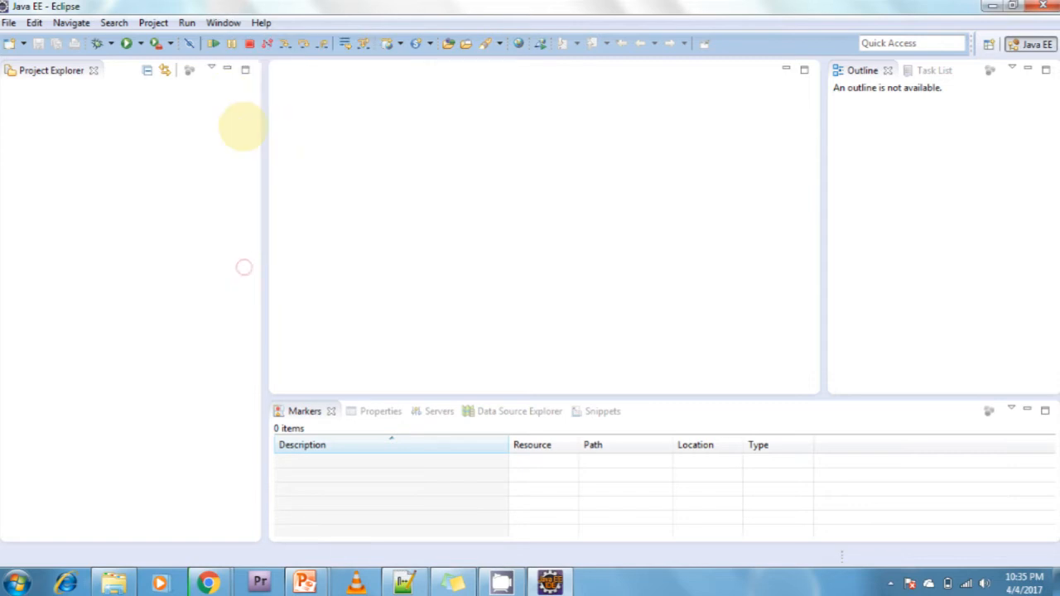
left_click(304, 53)
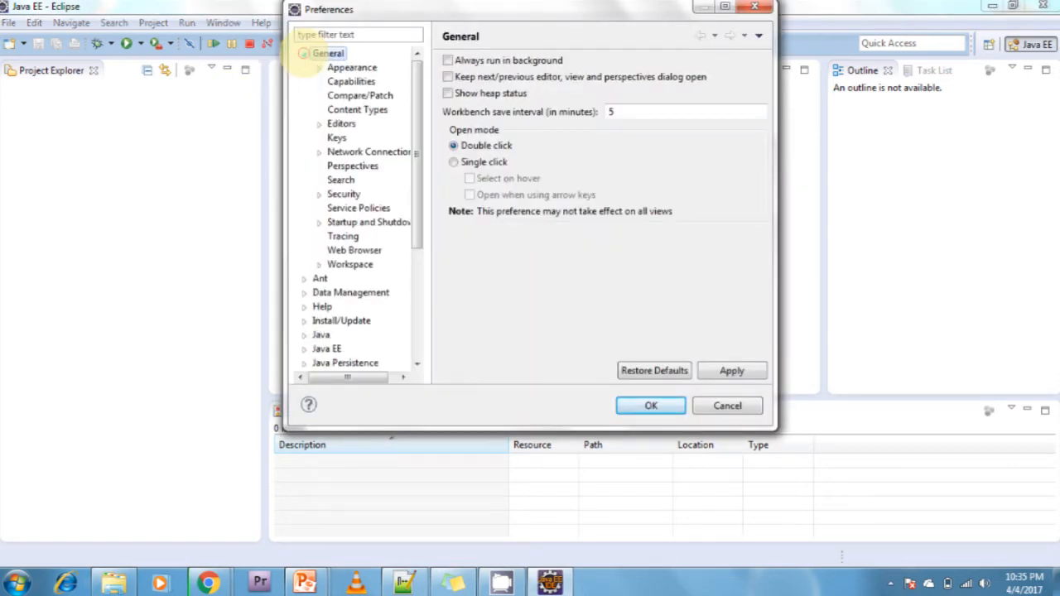
left_click(319, 68)
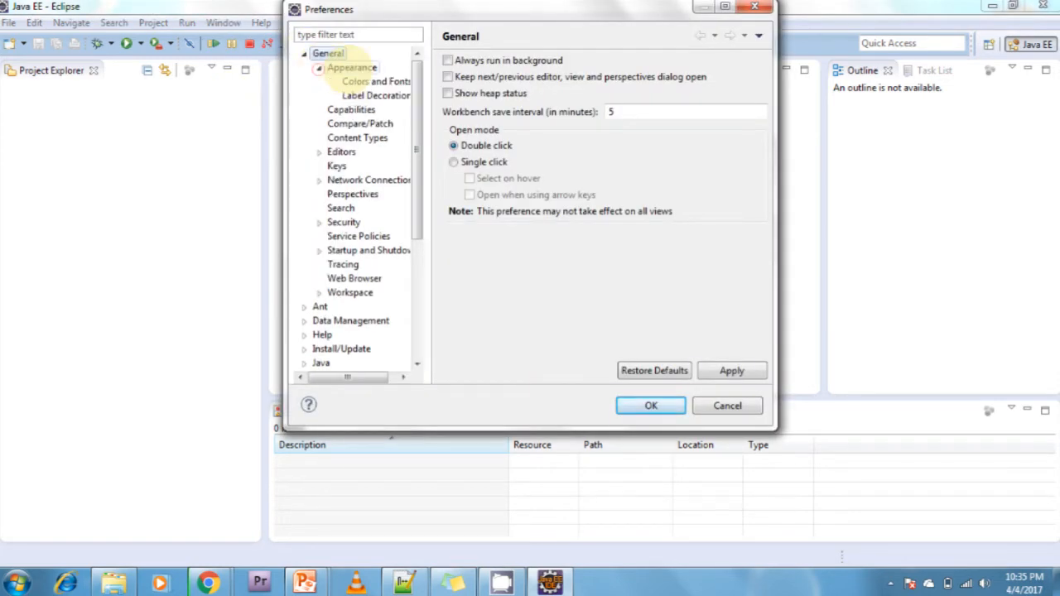
left_click(352, 68)
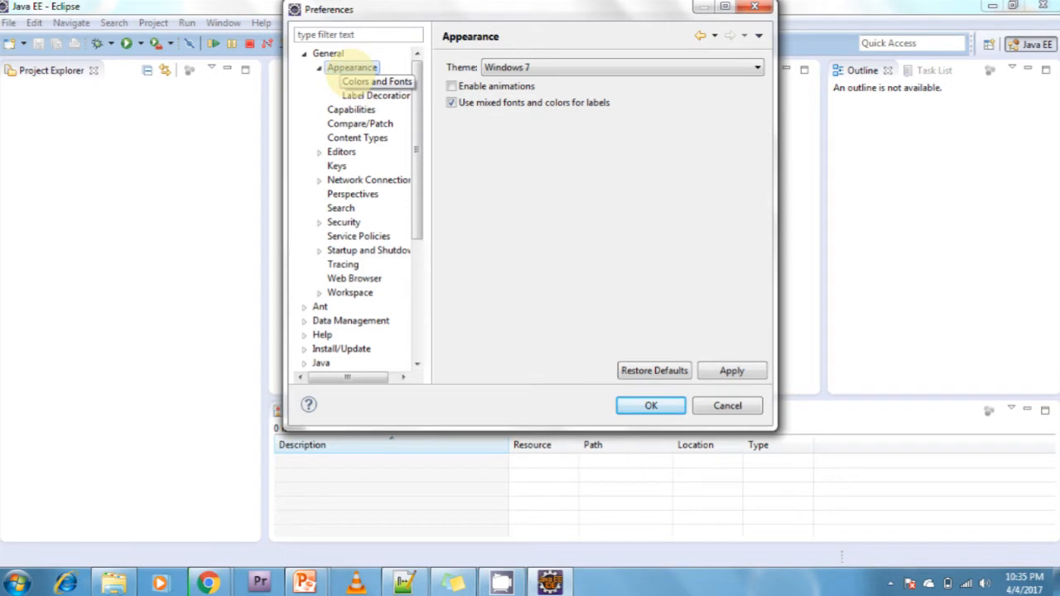
Look through the Colors and Fonts and Label Decorations preferences, and return to the Appearance settings.
left_click(364, 81)
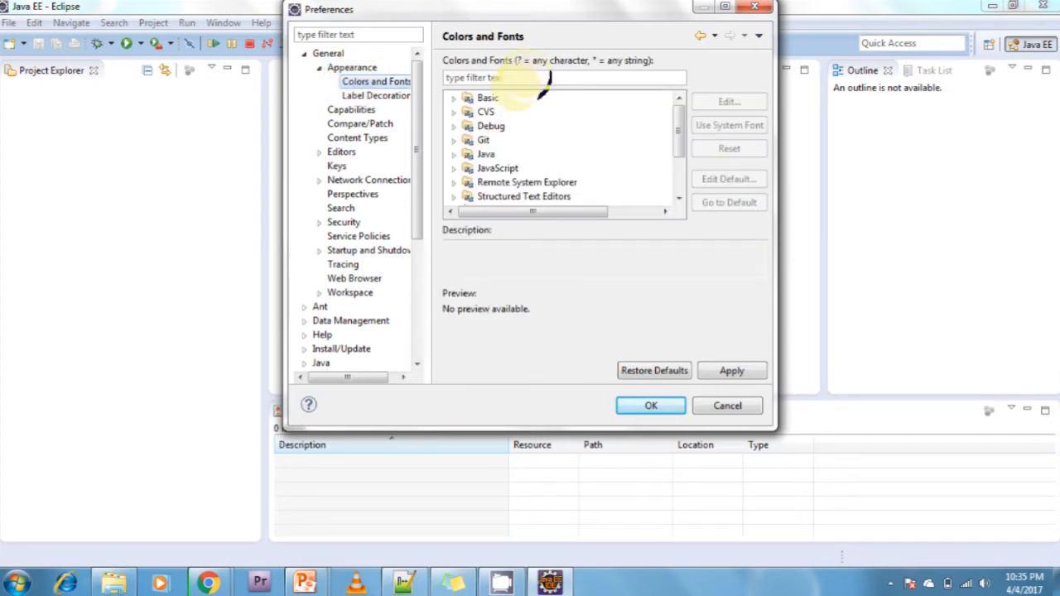
left_click(482, 100)
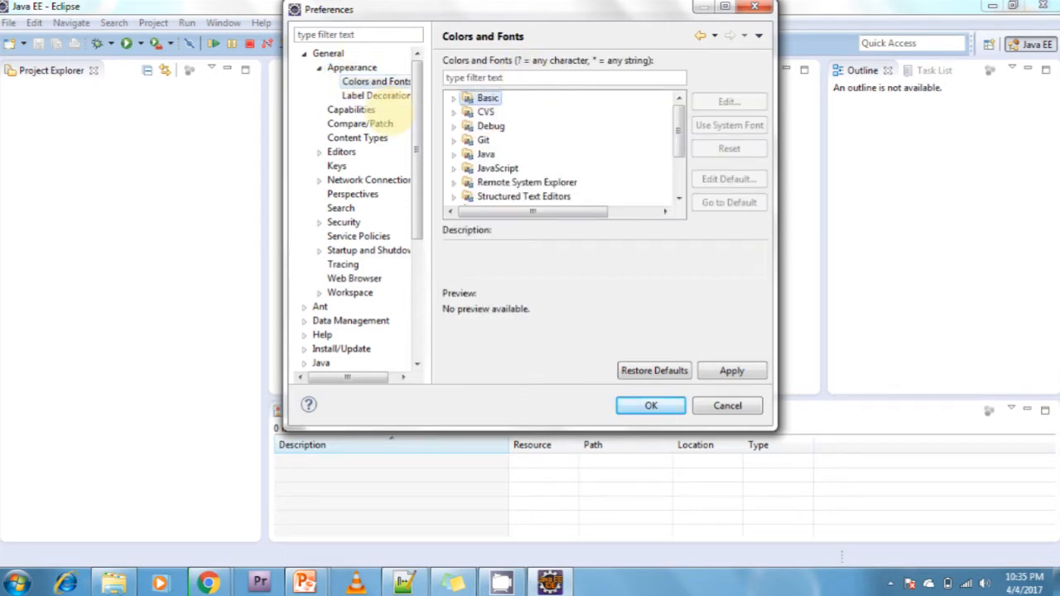
left_click(377, 95)
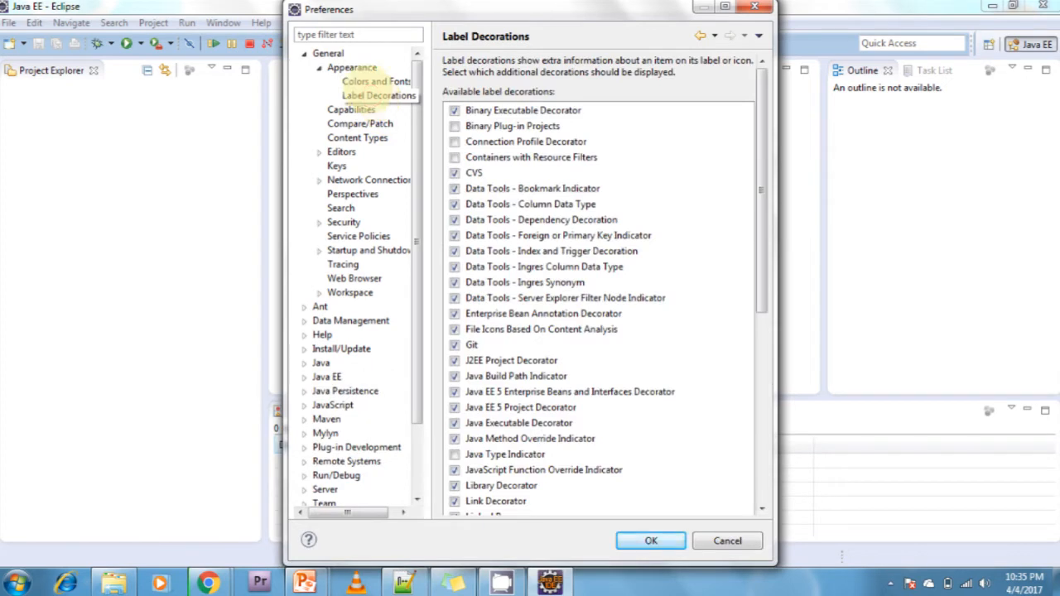
left_click(377, 81)
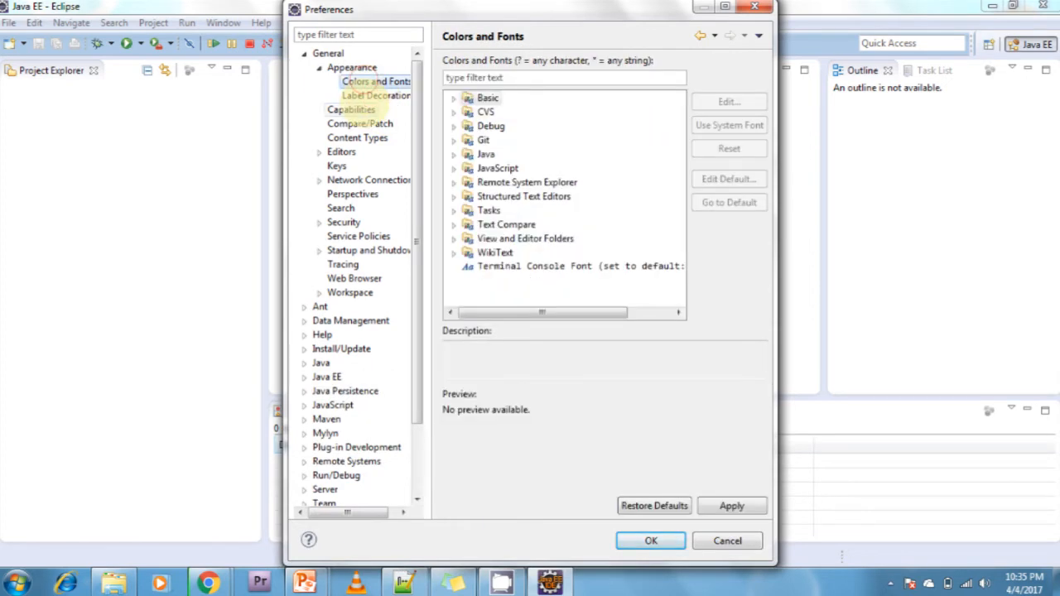
left_click(341, 68)
Try out the Classic, Windows XP Olive and Windows 7 Classic themes in the Appearance preferences.
left_click(530, 67)
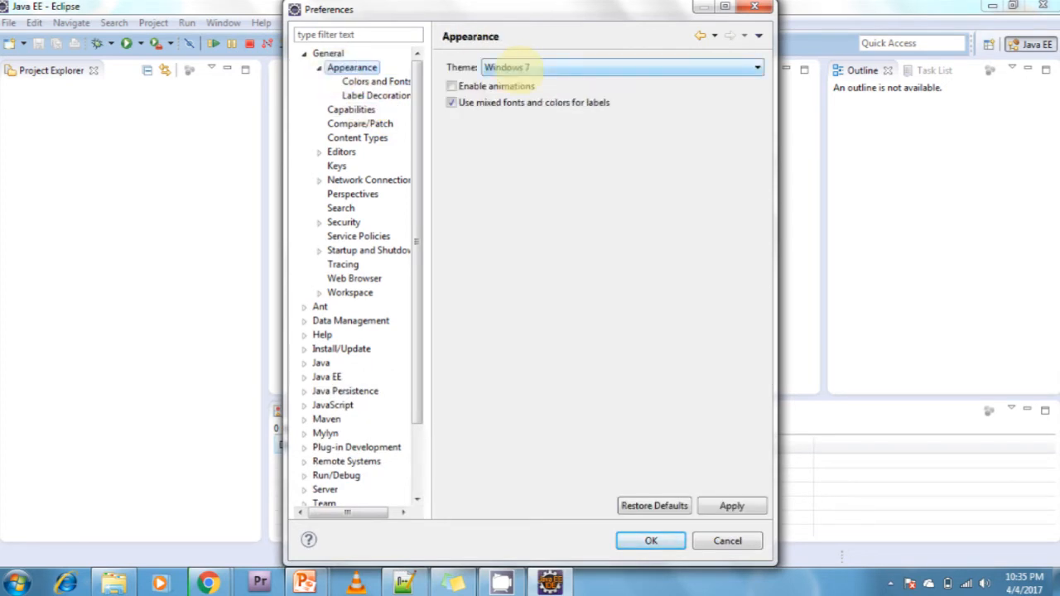
left_click(530, 67)
left_click(456, 96)
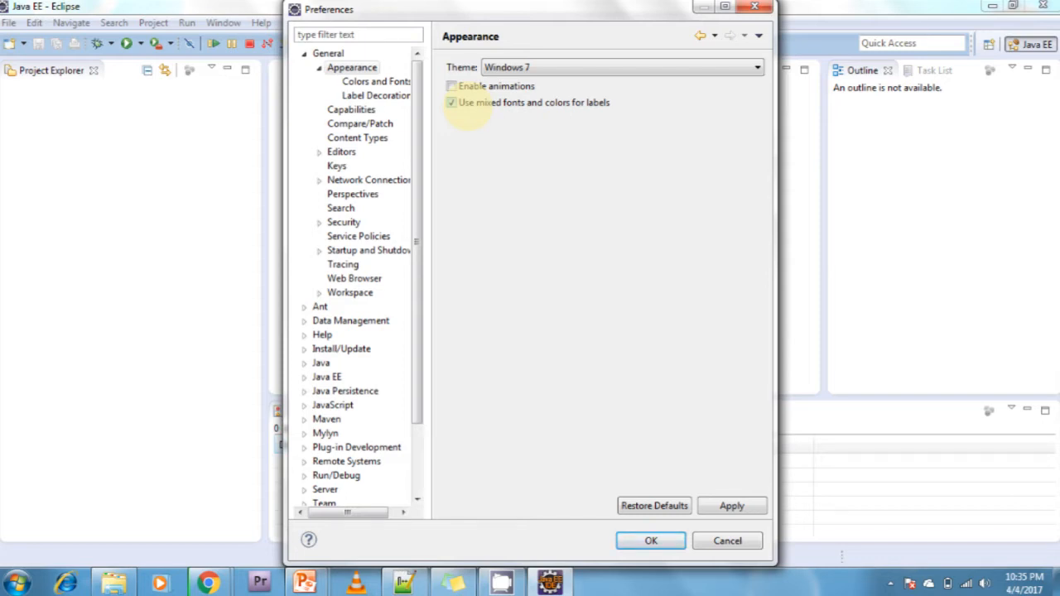
left_click(539, 66)
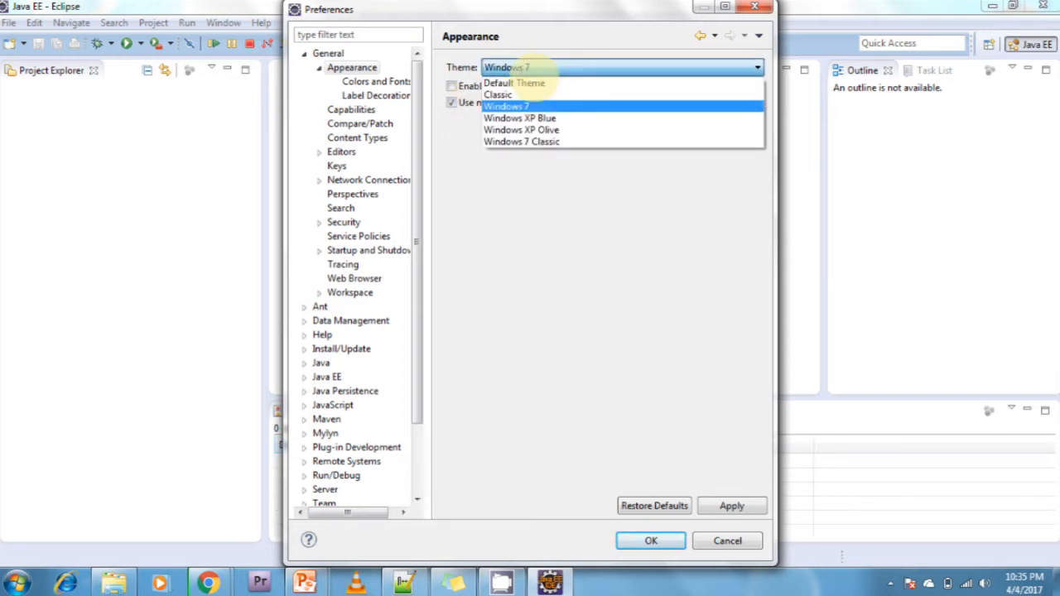
left_click(522, 94)
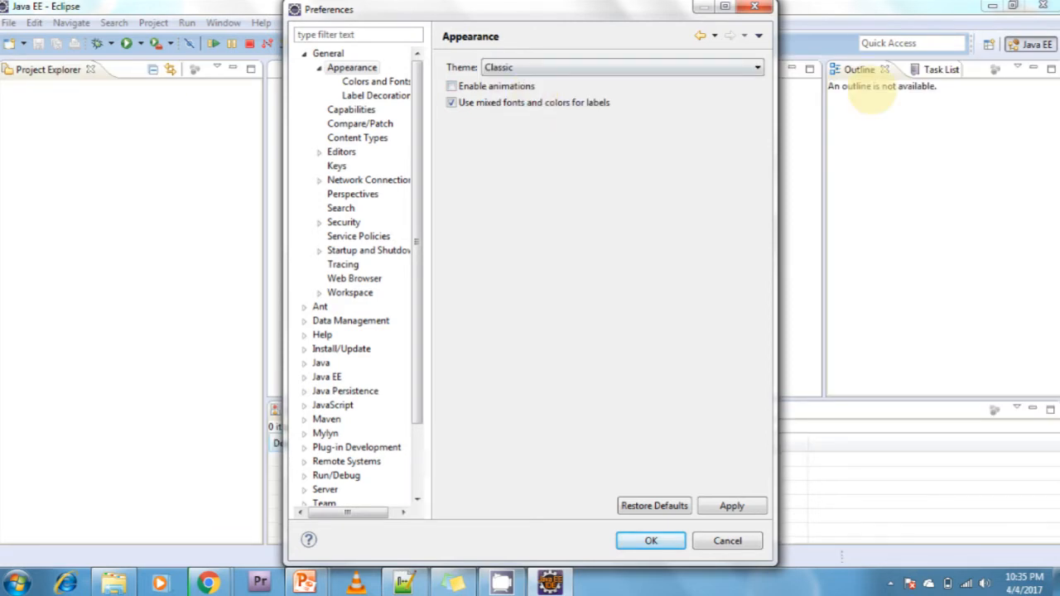
left_click(498, 66)
left_click(509, 129)
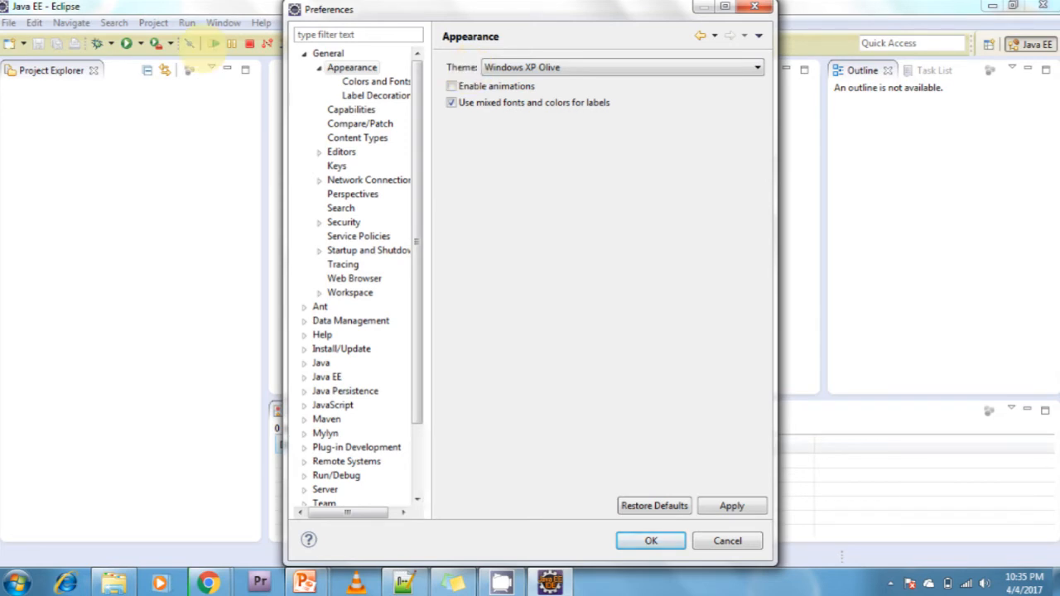
left_click(506, 66)
left_click(502, 131)
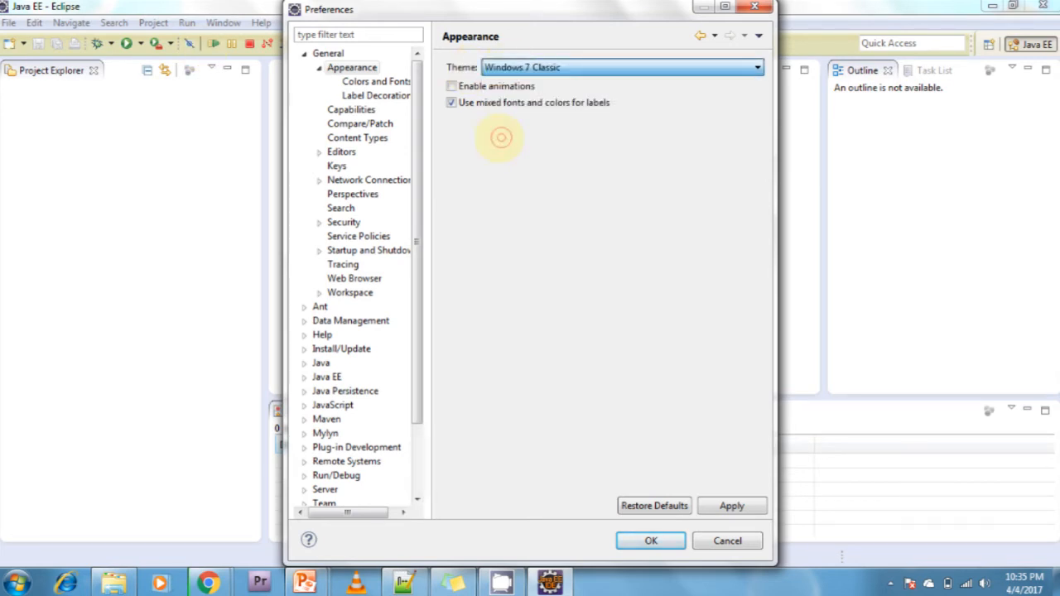
Preview the Windows XP Blue, Windows 7, Classic and Default Theme options one after another.
left_click(497, 69)
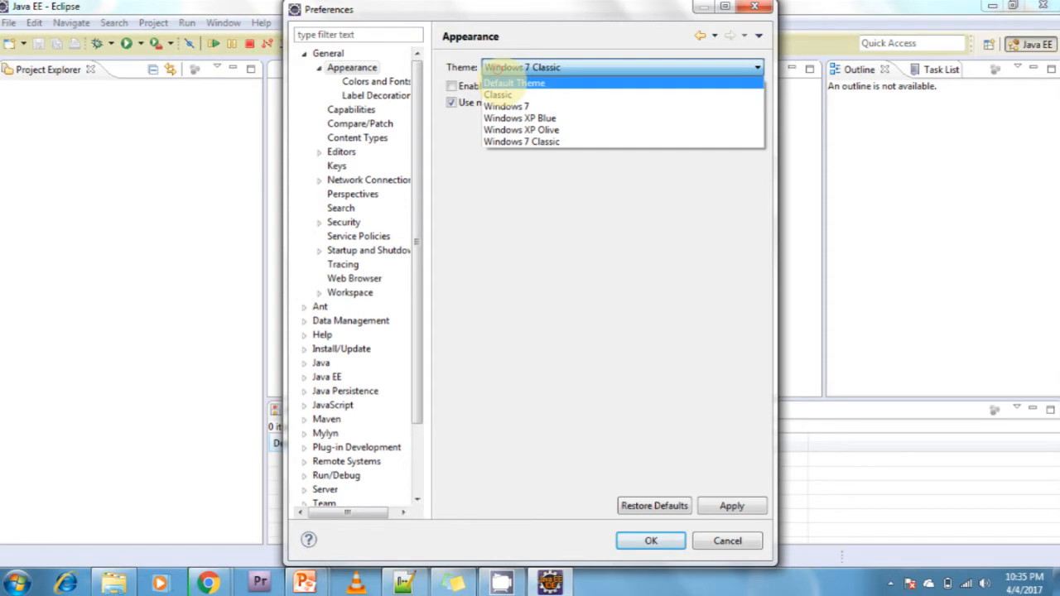
left_click(502, 117)
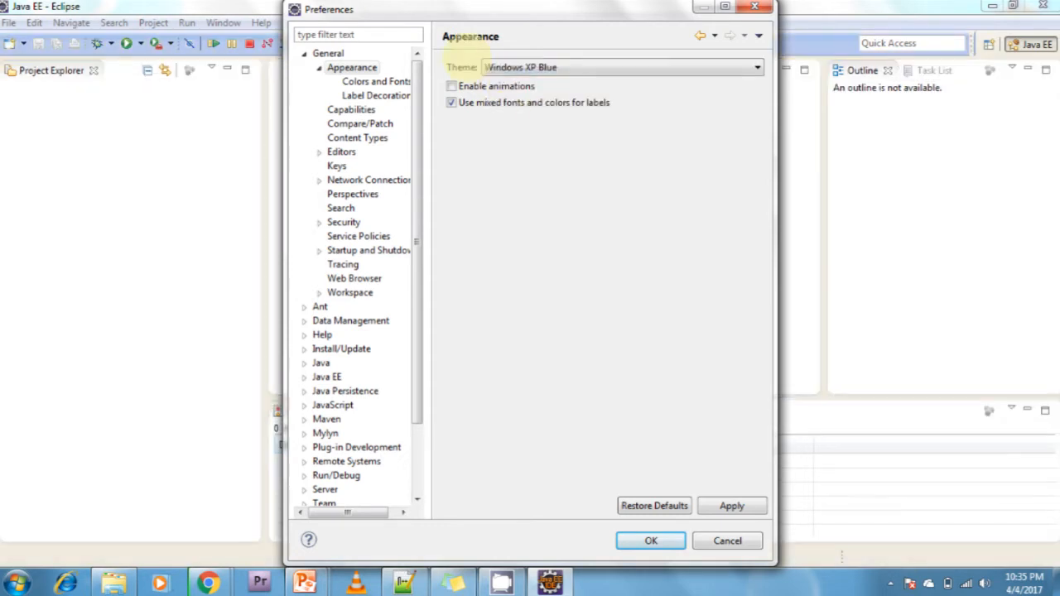
left_click(504, 70)
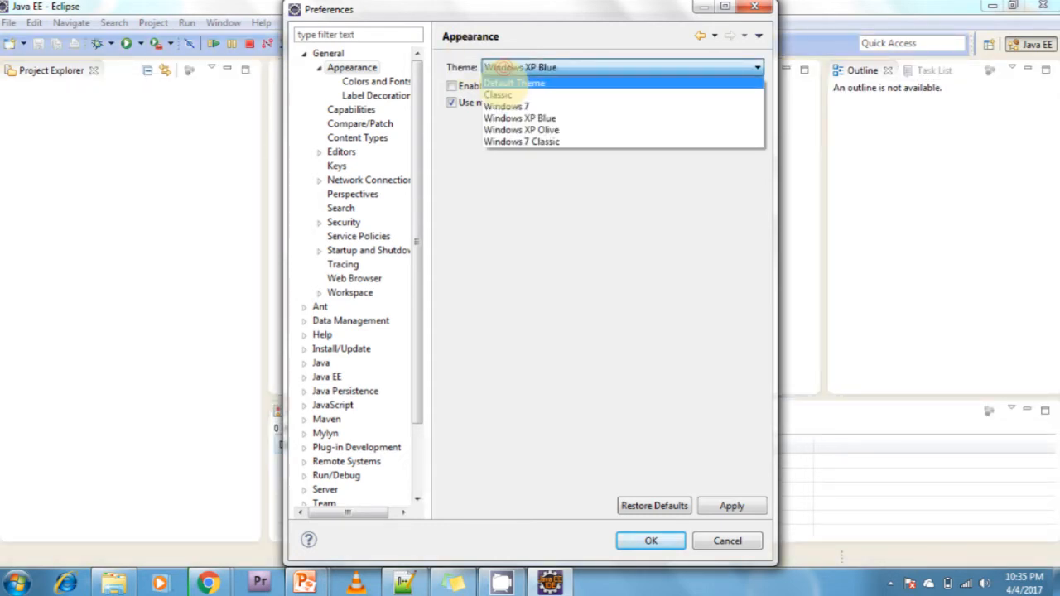
left_click(505, 106)
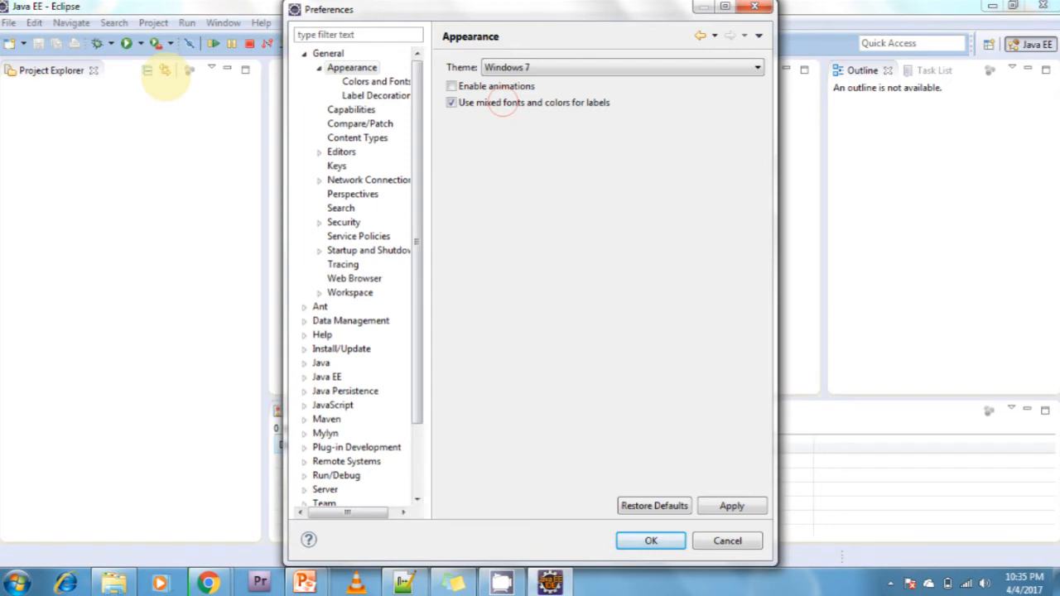
left_click(520, 71)
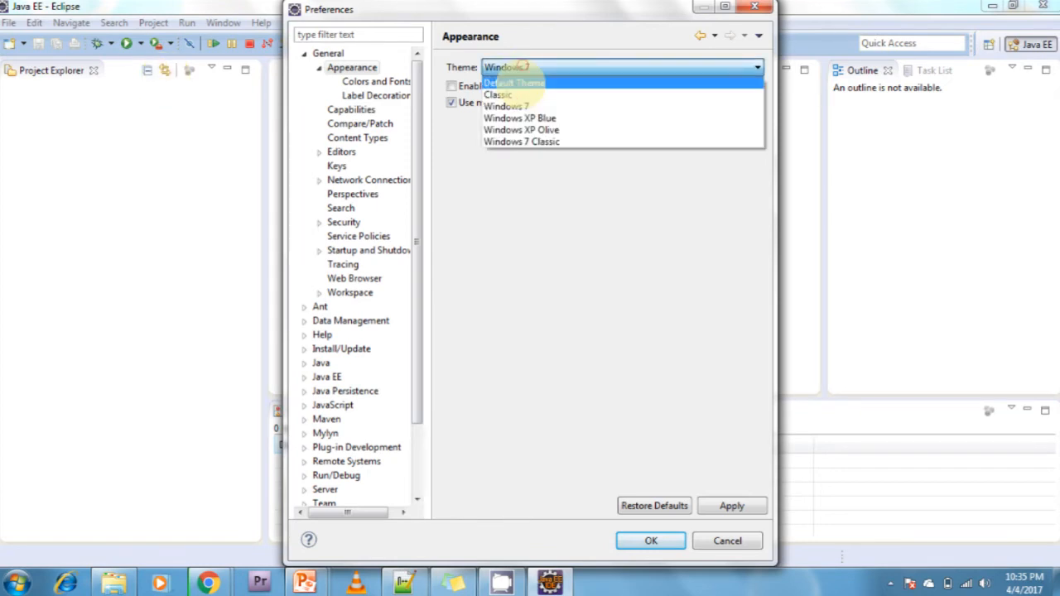
left_click(514, 94)
left_click(522, 67)
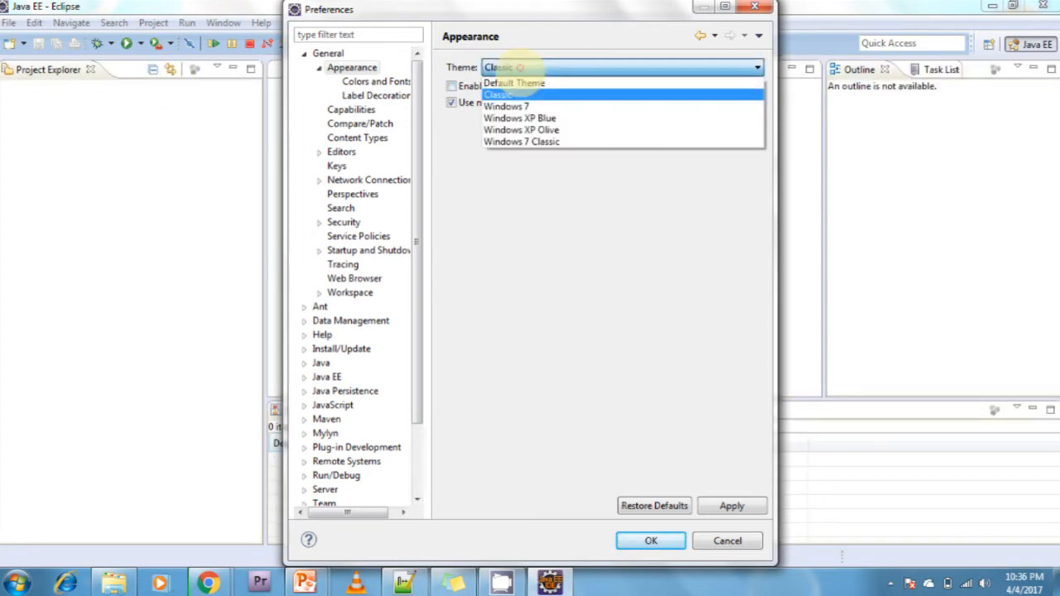
left_click(516, 84)
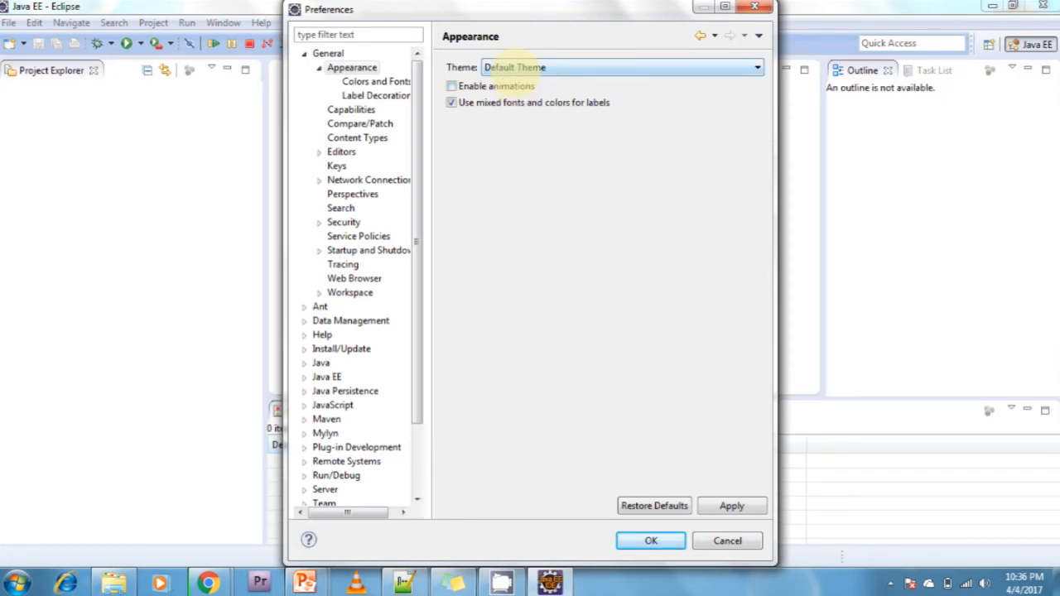
Set the theme to Windows XP Blue, apply it, and close the preferences while acknowledging the restart notices.
left_click(515, 69)
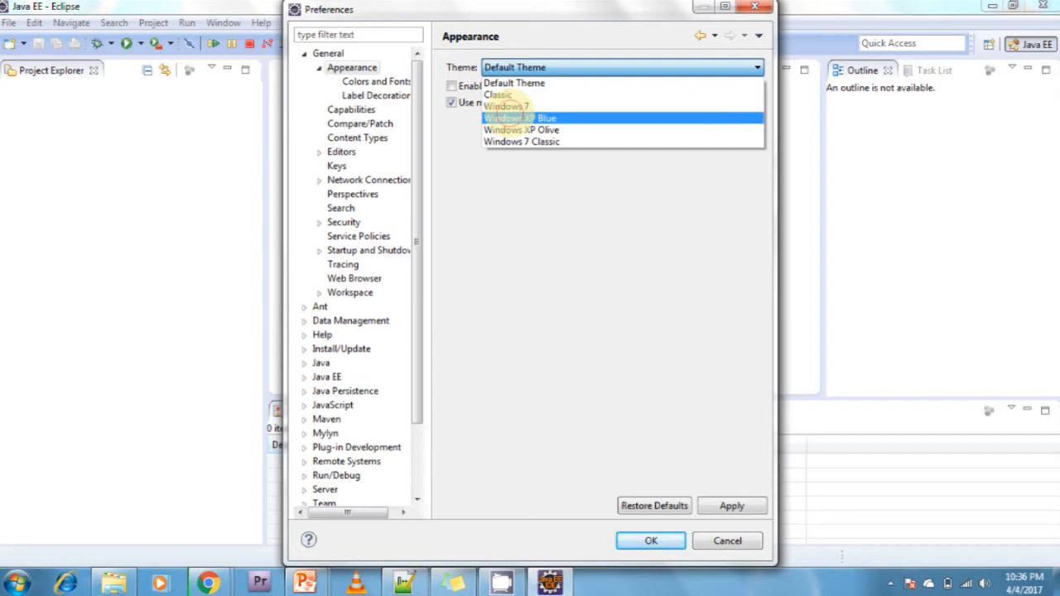
left_click(512, 118)
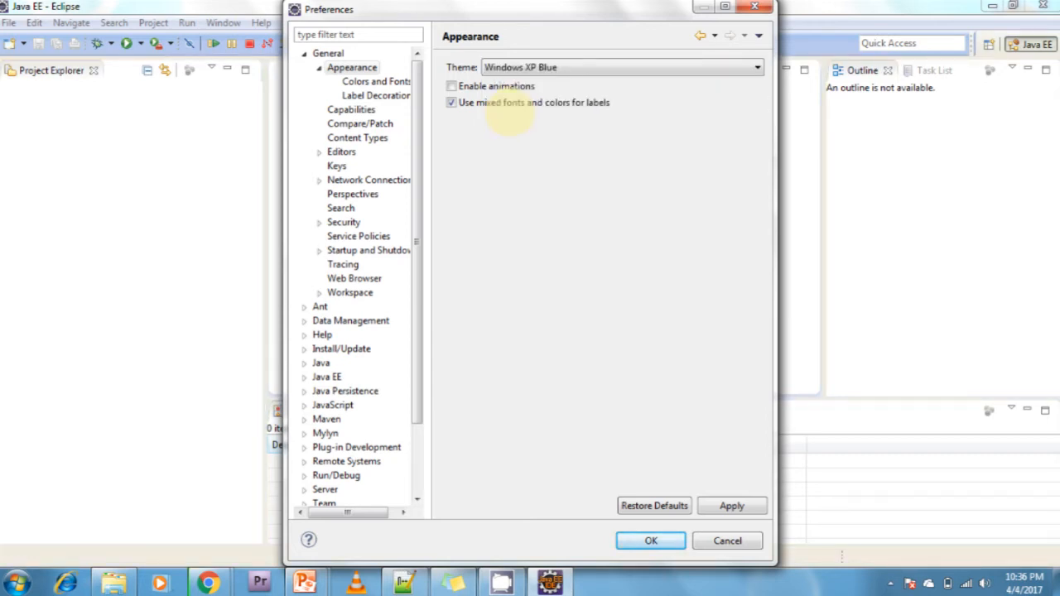
left_click(711, 501)
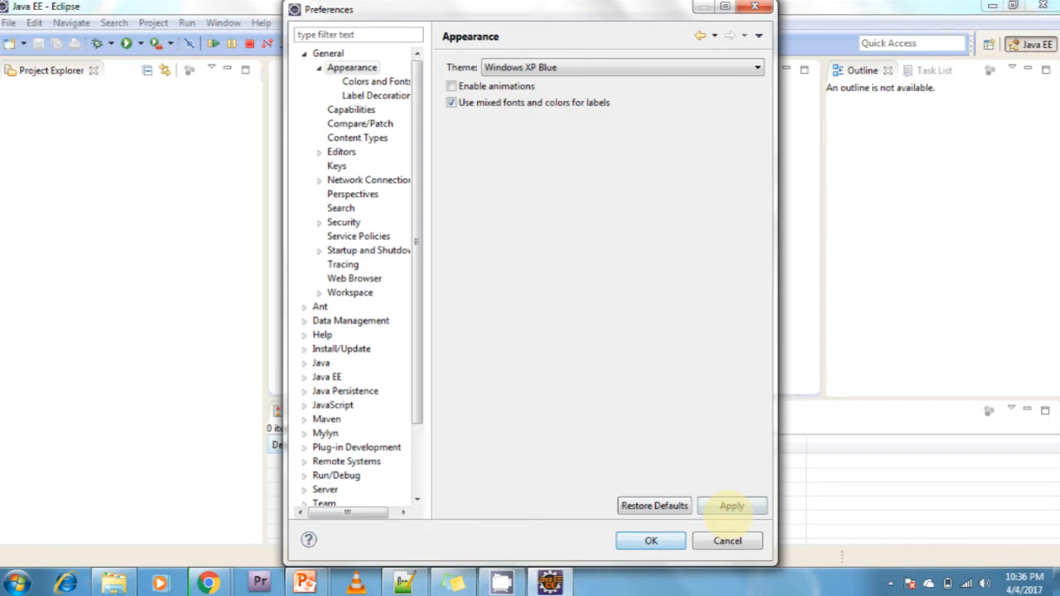
left_click(732, 506)
left_click(688, 299)
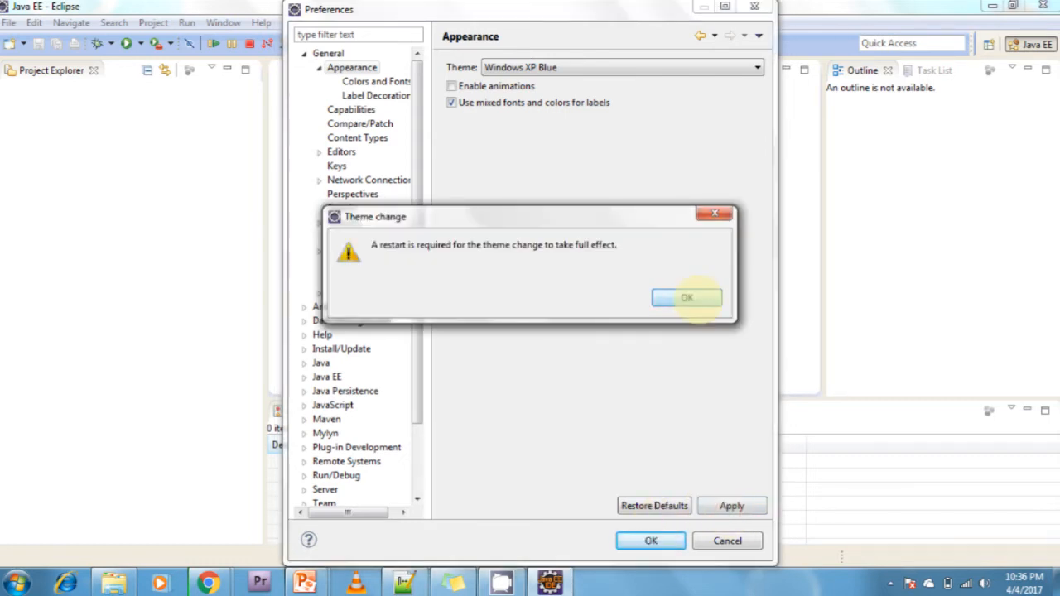
left_click(668, 540)
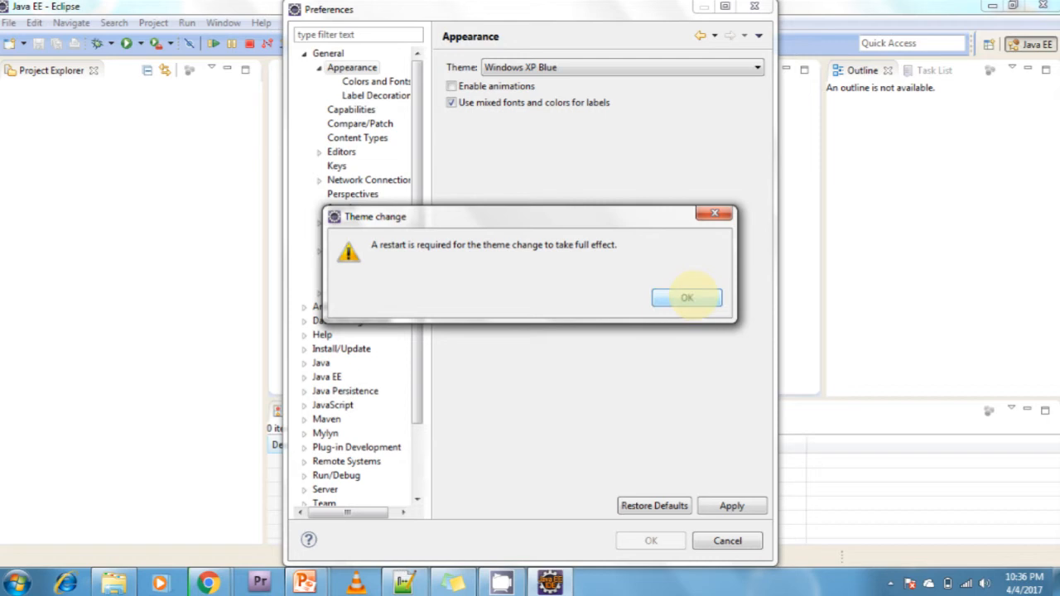
left_click(687, 298)
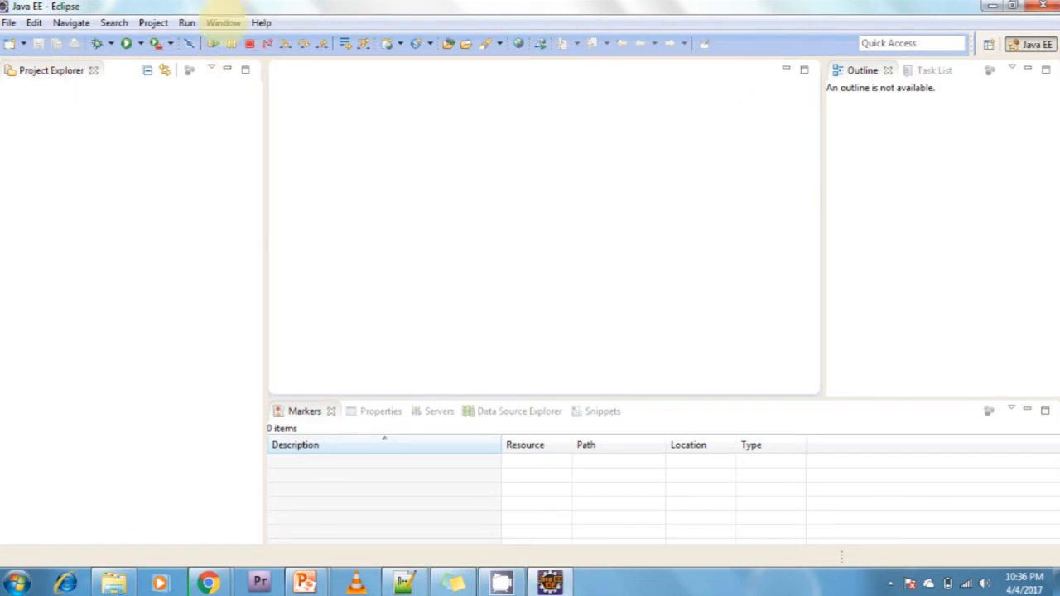
Reopen the Appearance preferences, review the available themes, and close the dialog without changing anything.
left_click(223, 22)
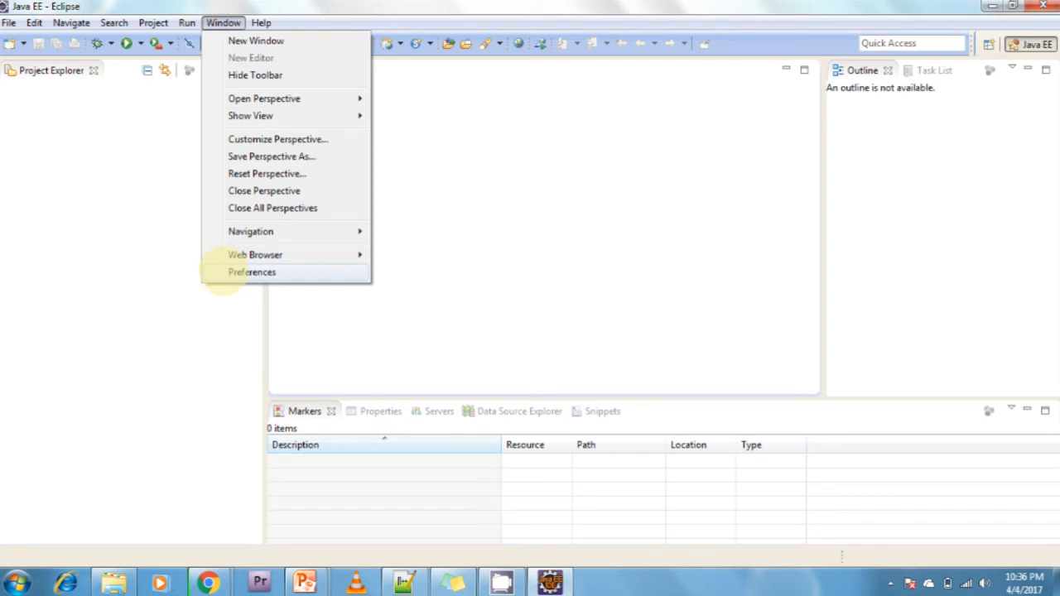
left_click(224, 272)
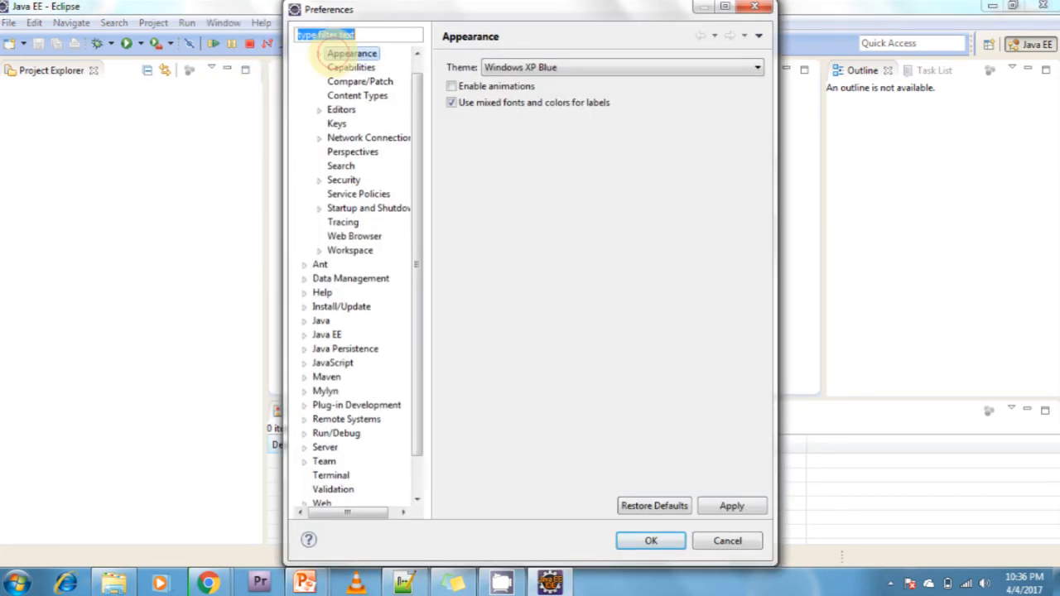
left_click(333, 54)
left_click(500, 70)
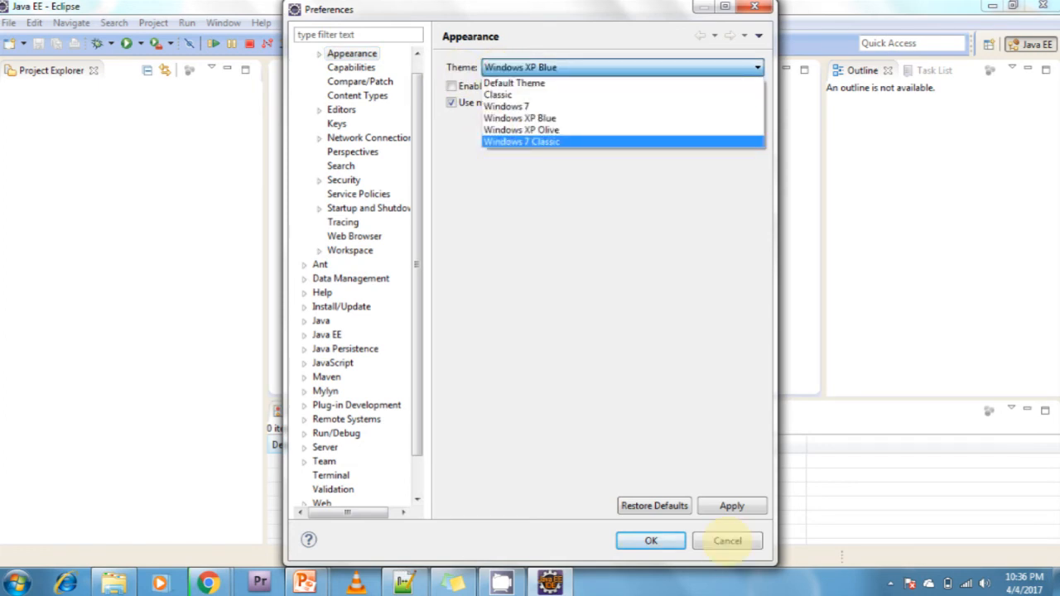
left_click(727, 541)
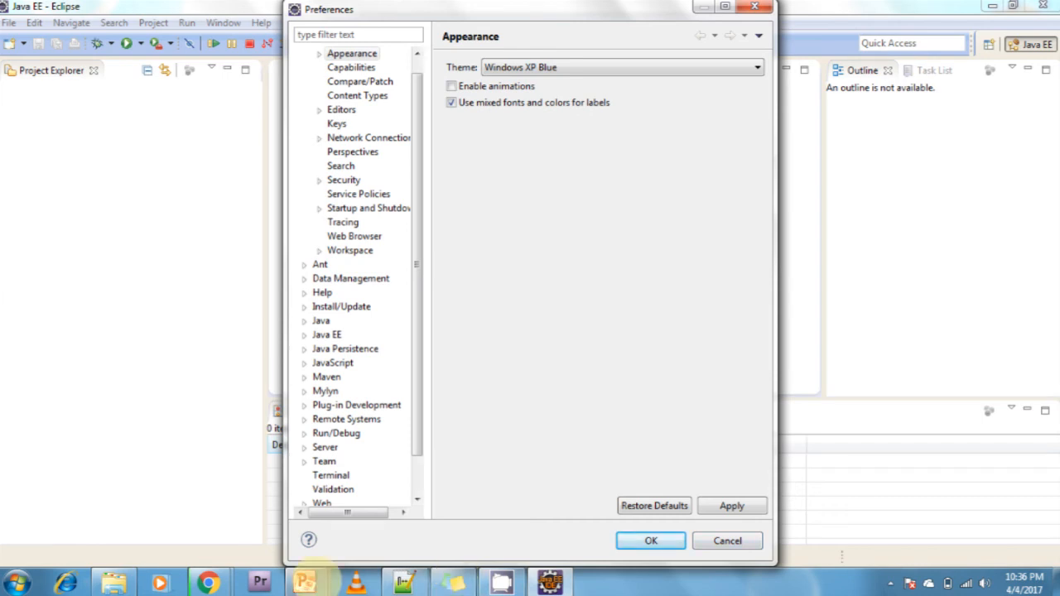
Switch to the PowerPoint slide show and advance to the slide about starting Eclipse and its appearance.
left_click(315, 580)
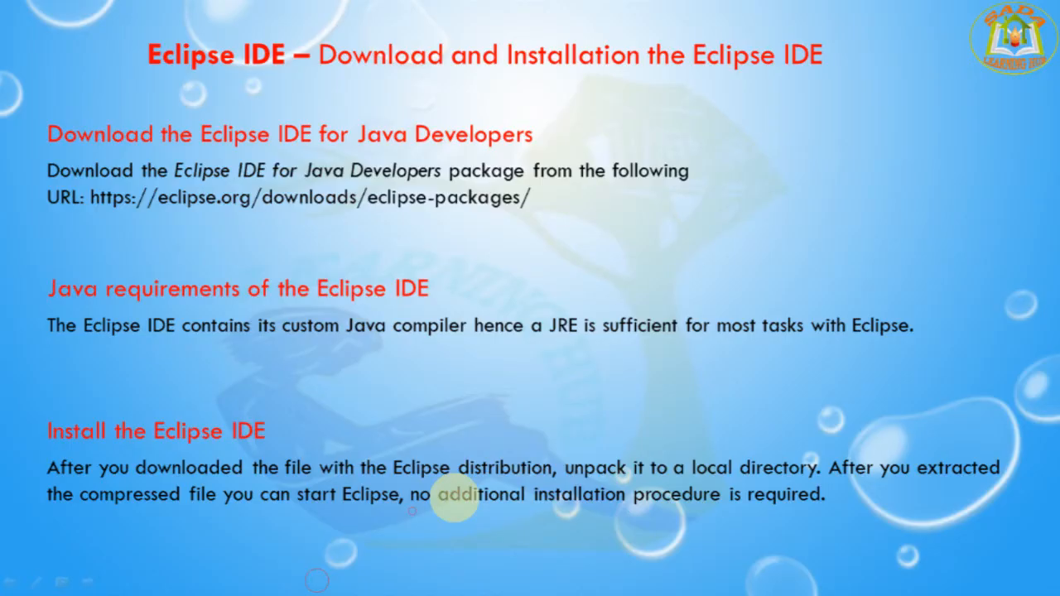
key("Right")
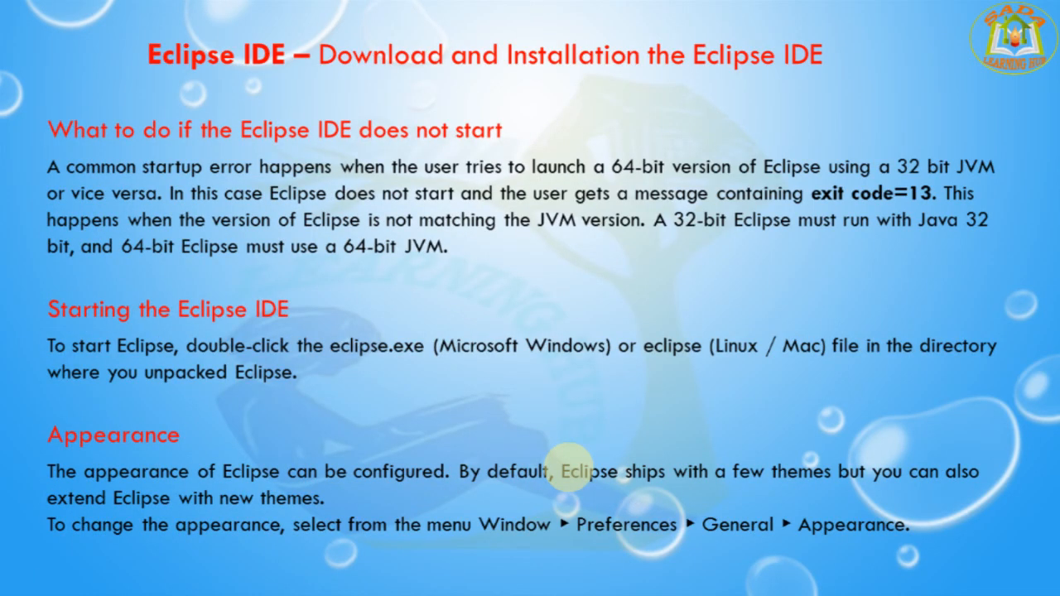